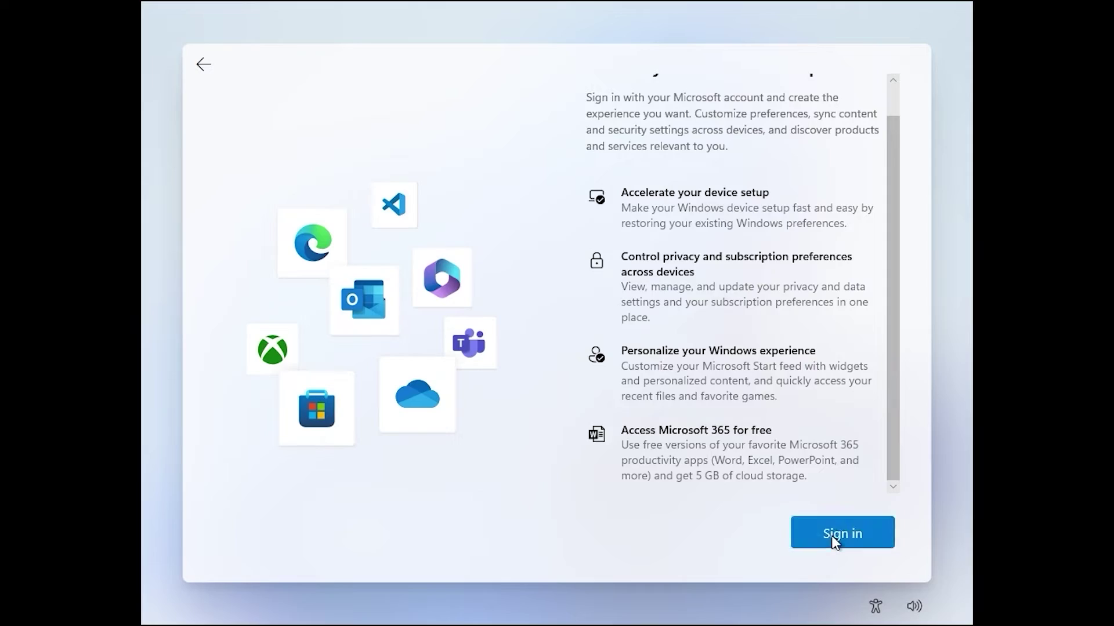
Step: Proceed from the Microsoft experience introduction to the Microsoft account sign-in page
{"action": "left_click", "coordinate": [835, 543]}
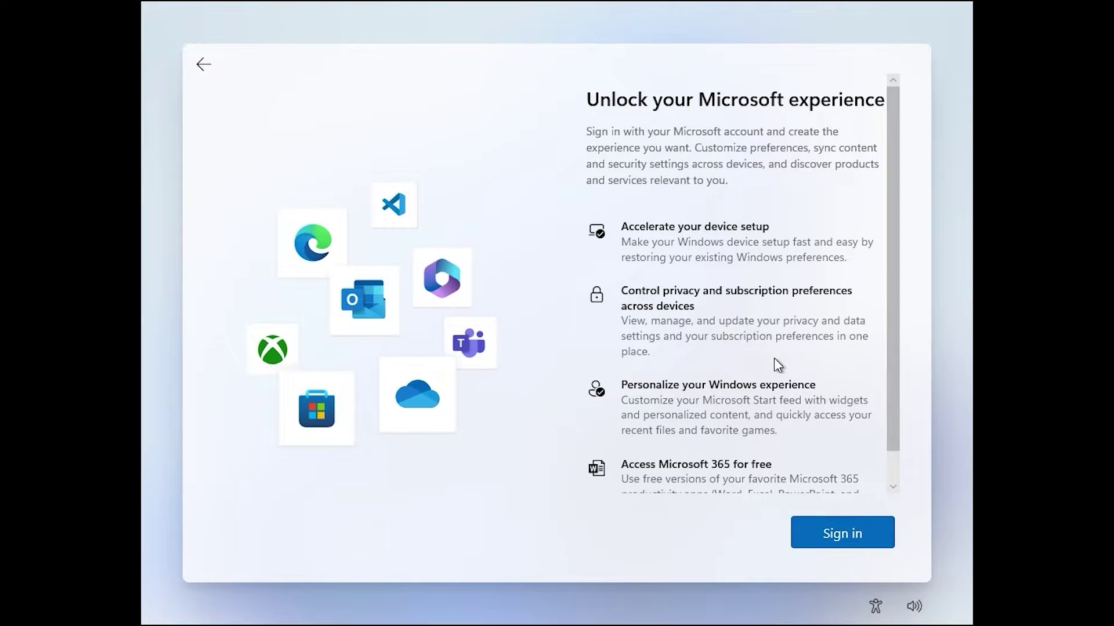
{"action": "scroll", "coordinate": [773, 357], "scroll_direction": "down", "scroll_amount": 1}
{"action": "left_click", "coordinate": [832, 532]}
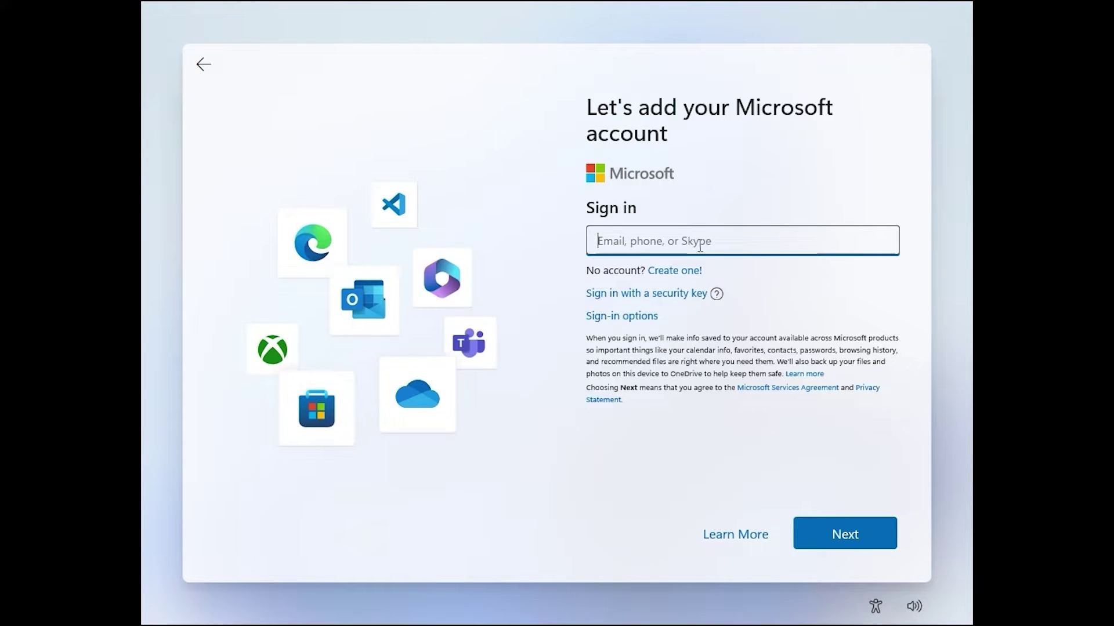
{"action": "type", "text": "andriy@.com"}
{"action": "key", "text": "BackSpace"}
{"action": "key", "text": "BackSpace"}
{"action": "key", "text": "BackSpace"}
{"action": "key", "text": "BackSpace"}
{"action": "key", "text": "BackSpace"}
{"action": "key", "text": "BackSpace"}
{"action": "type", "text": "y"}
{"action": "key", "text": "BackSpace"}
{"action": "key", "text": "BackSpace"}
{"action": "key", "text": "BackSpace"}
{"action": "key", "text": "BackSpace"}
{"action": "key", "text": "BackSpace"}
{"action": "key", "text": "BackSpace"}
Step: Submit a sign-in name and the account password for the Microsoft account, and proceed to the local account setup
{"action": "type", "text": "dan"}
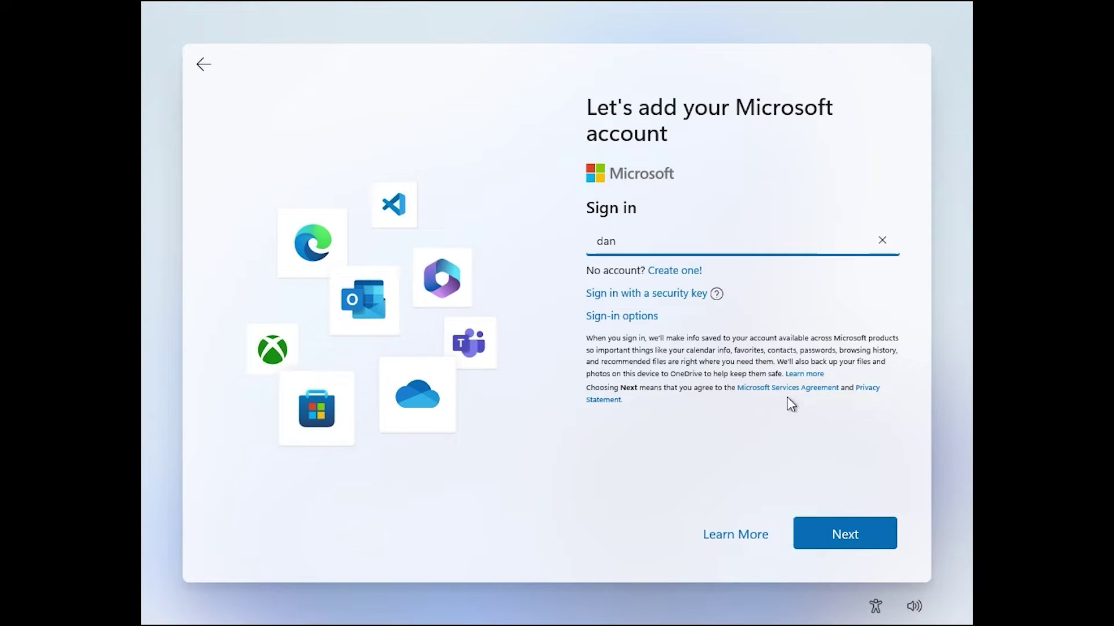
{"action": "left_click", "coordinate": [863, 534]}
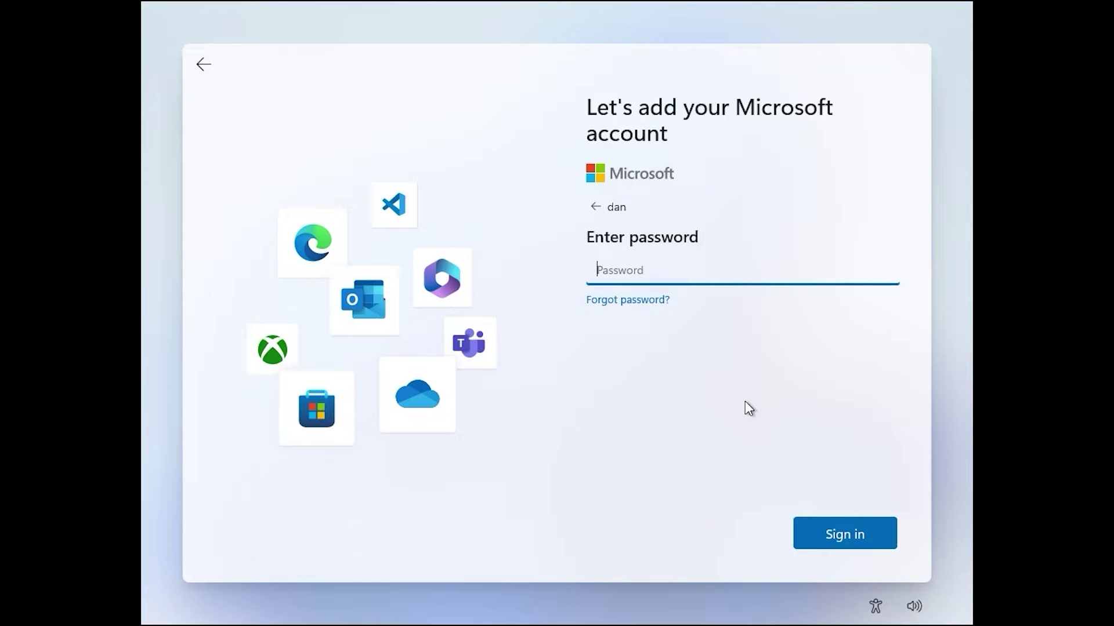
{"action": "type", "text": "****"}
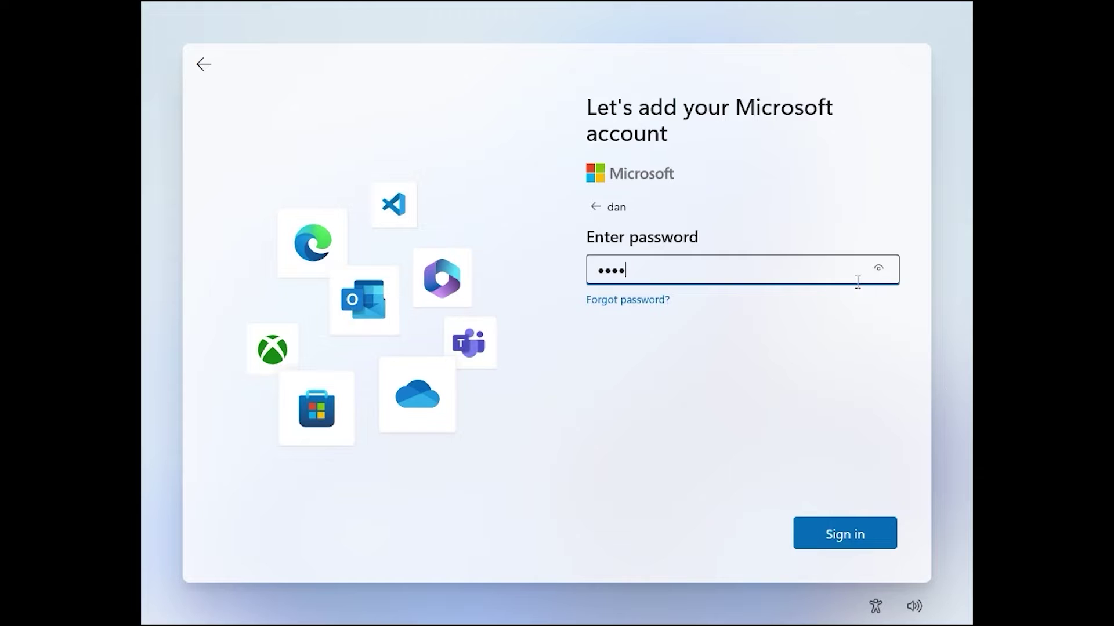
{"action": "left_click_drag", "start_coordinate": [879, 277], "coordinate": [529, 258]}
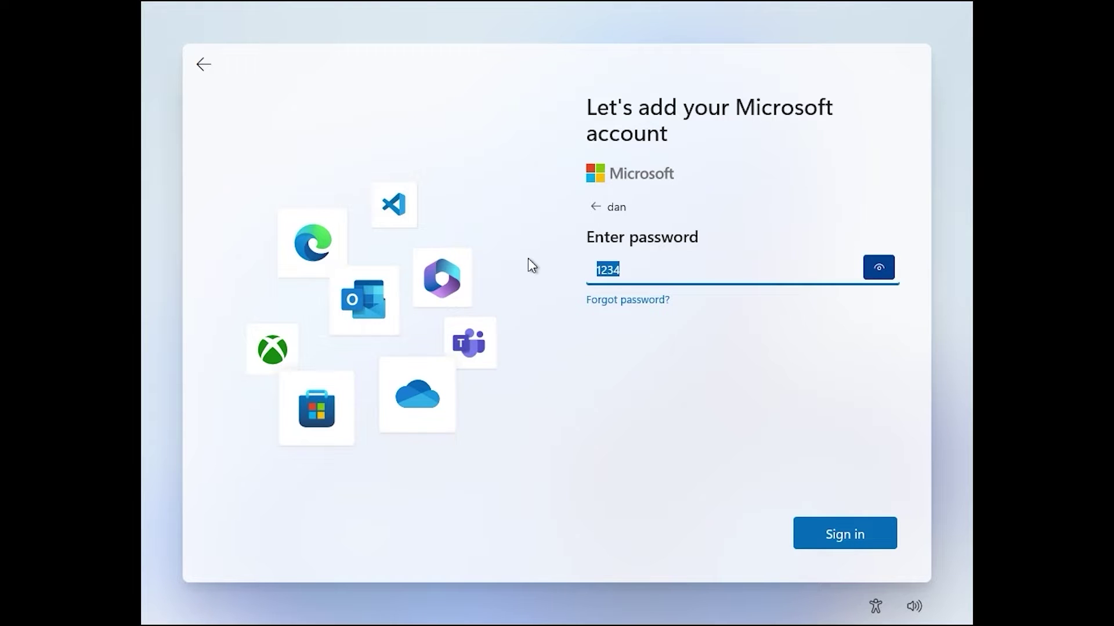
{"action": "left_click", "coordinate": [860, 538]}
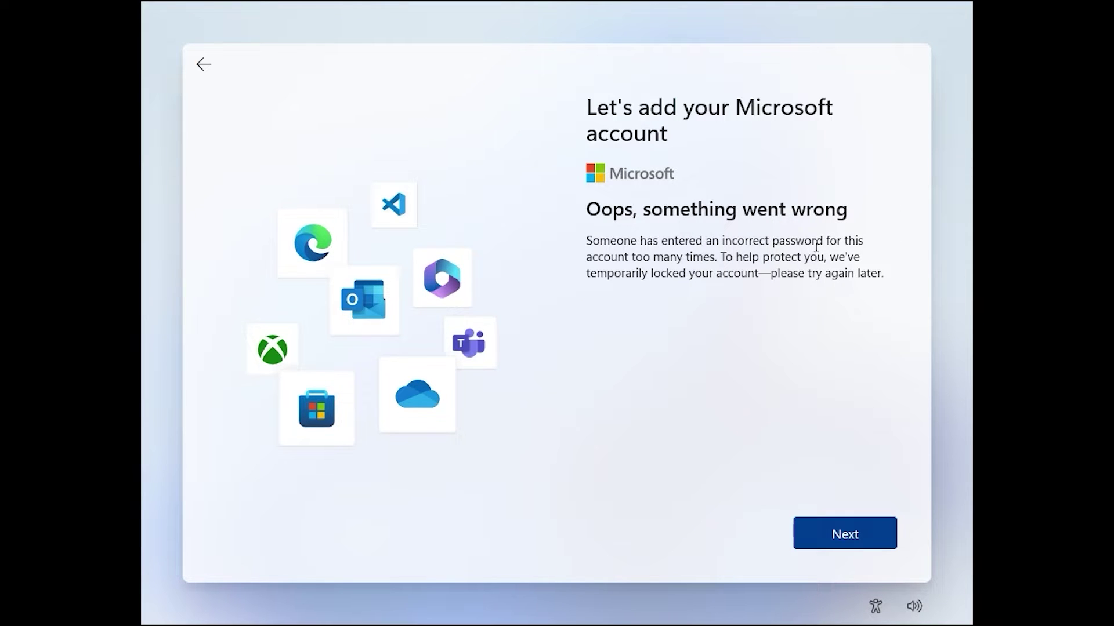
{"action": "left_click", "coordinate": [847, 534]}
Step: Name the device's local account USER and continue with the password left blank
{"action": "type", "text": "USER"}
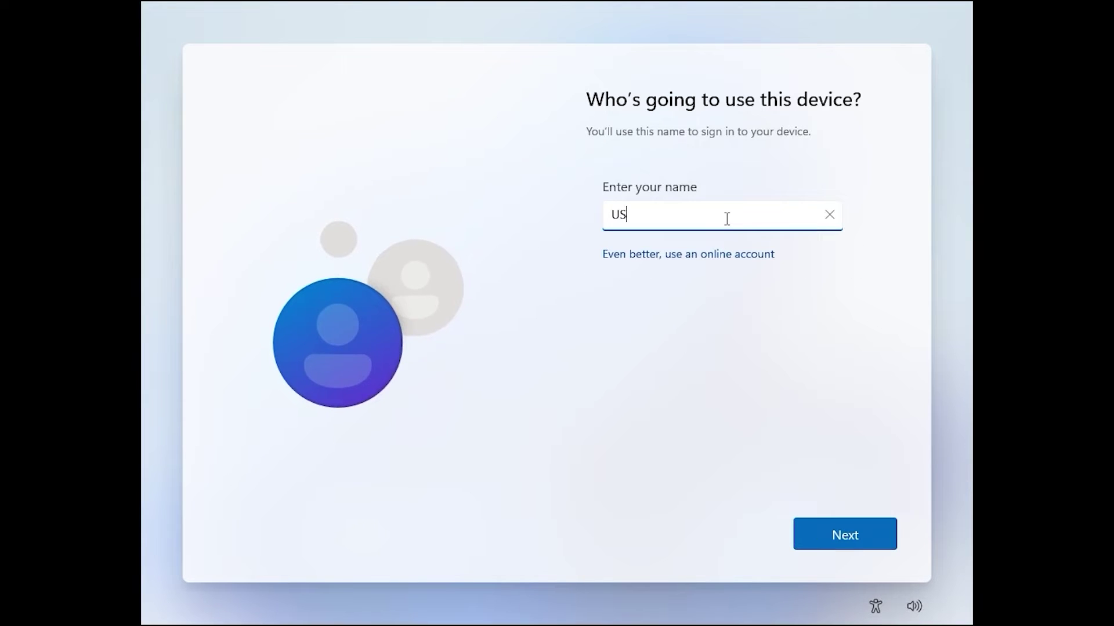
{"action": "left_click", "coordinate": [838, 535]}
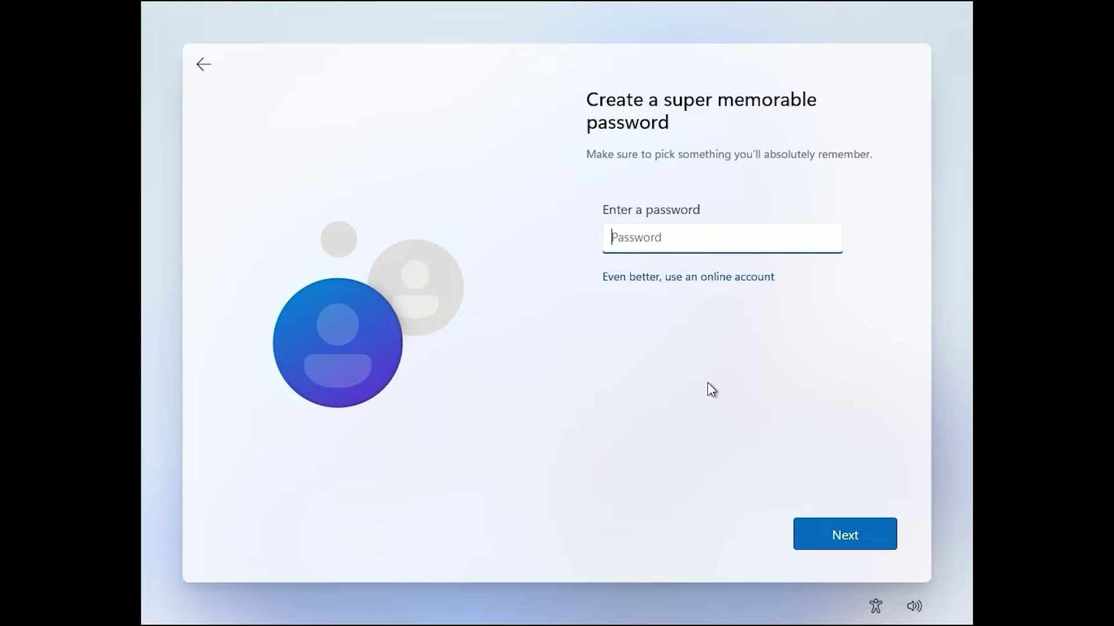
{"action": "left_click", "coordinate": [855, 539]}
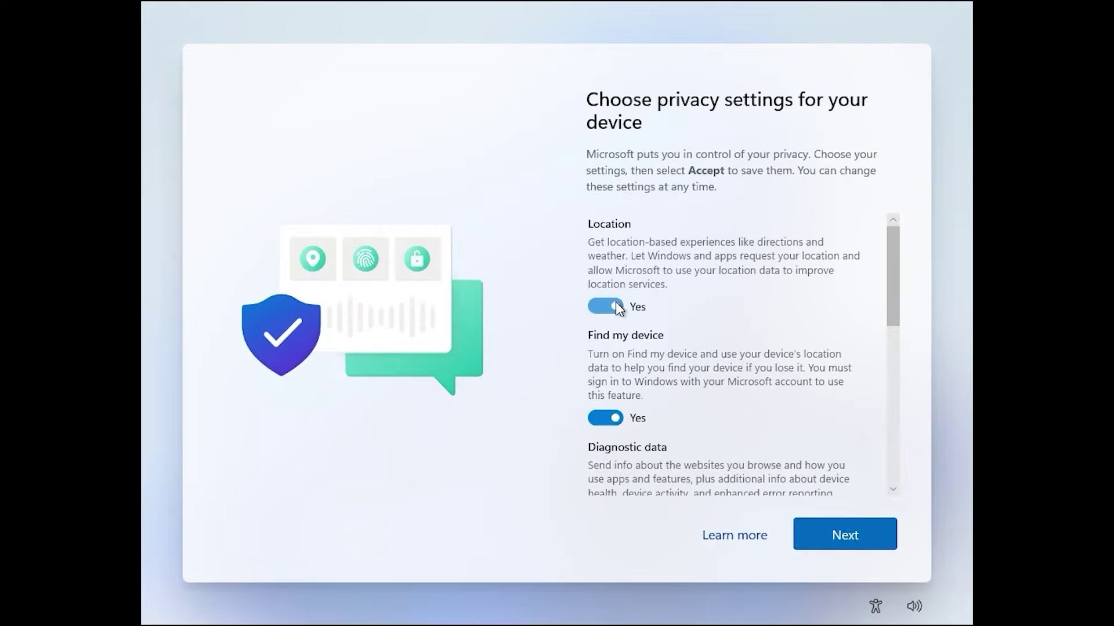
Step: Turn off Location, Find my device, Inking & typing, Tailored experiences and Advertising ID, set Diagnostic data to Required only, and accept the privacy settings
{"action": "left_click", "coordinate": [633, 297]}
{"action": "left_click", "coordinate": [606, 404]}
{"action": "scroll", "coordinate": [633, 354], "scroll_direction": "down", "scroll_amount": 3}
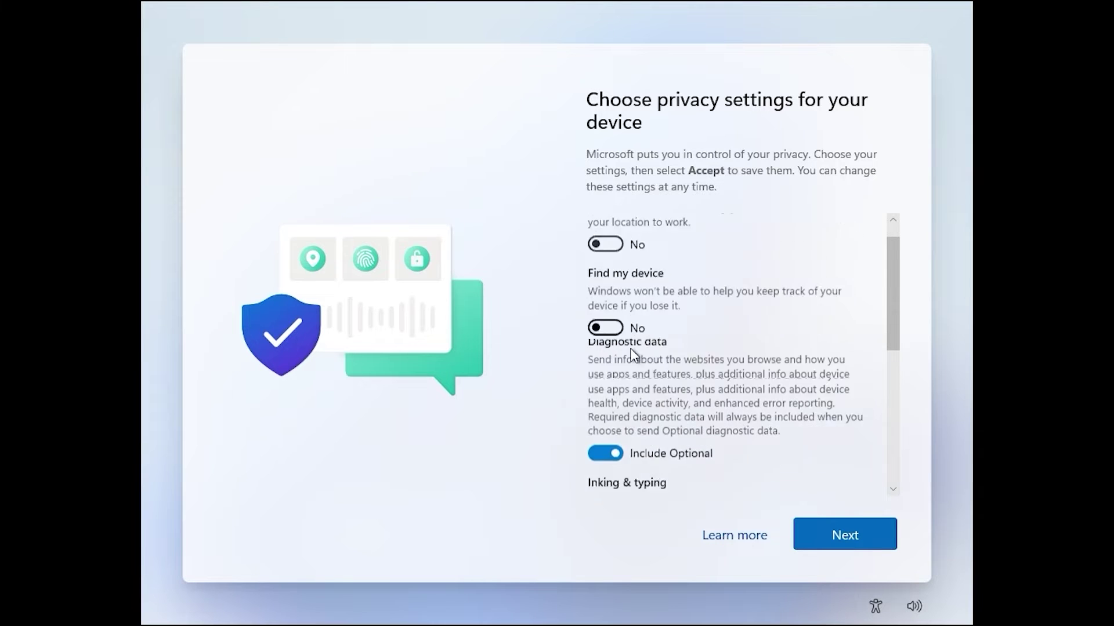
{"action": "left_click", "coordinate": [608, 376]}
{"action": "left_click", "coordinate": [606, 473]}
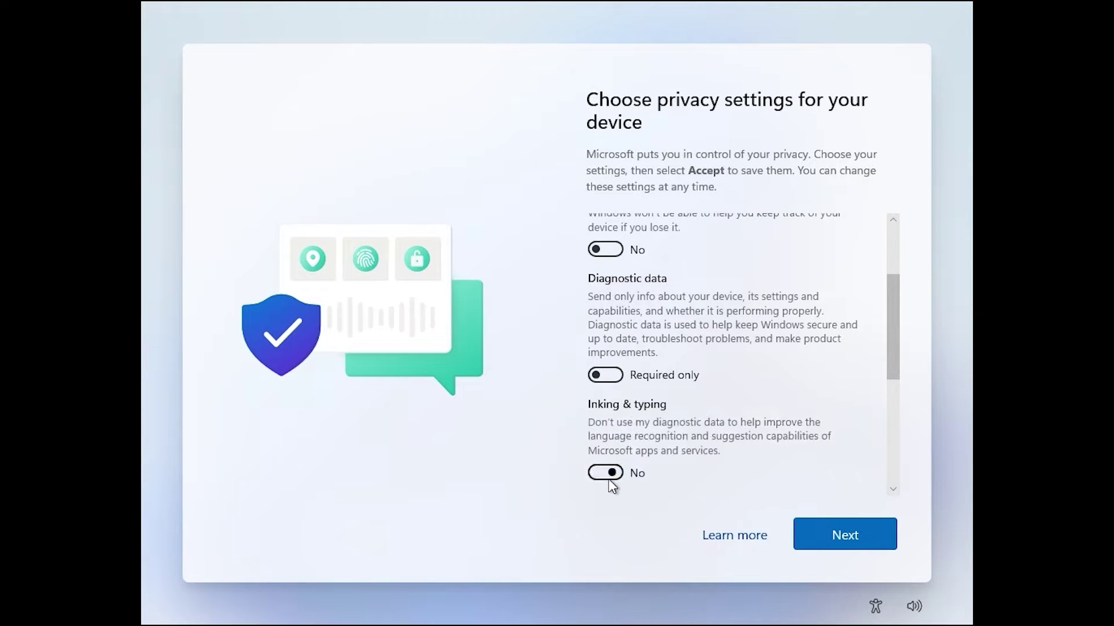
{"action": "scroll", "coordinate": [603, 441], "scroll_direction": "down", "scroll_amount": 3}
{"action": "left_click", "coordinate": [603, 416]}
{"action": "scroll", "coordinate": [601, 413], "scroll_direction": "down", "scroll_amount": 2}
{"action": "left_click", "coordinate": [605, 408]}
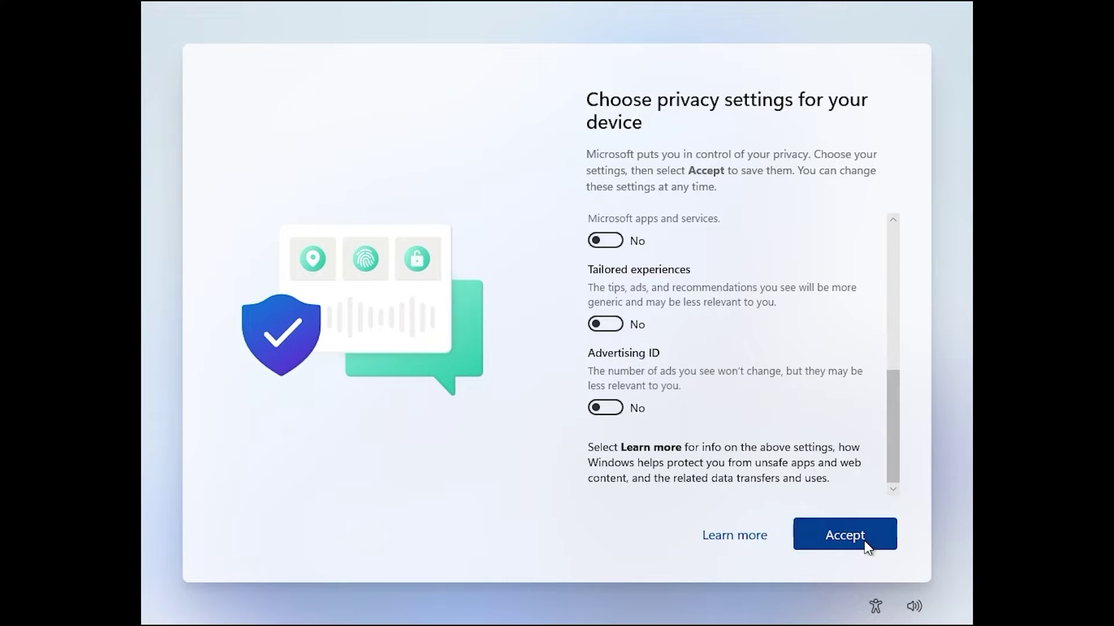
{"action": "left_click", "coordinate": [857, 533]}
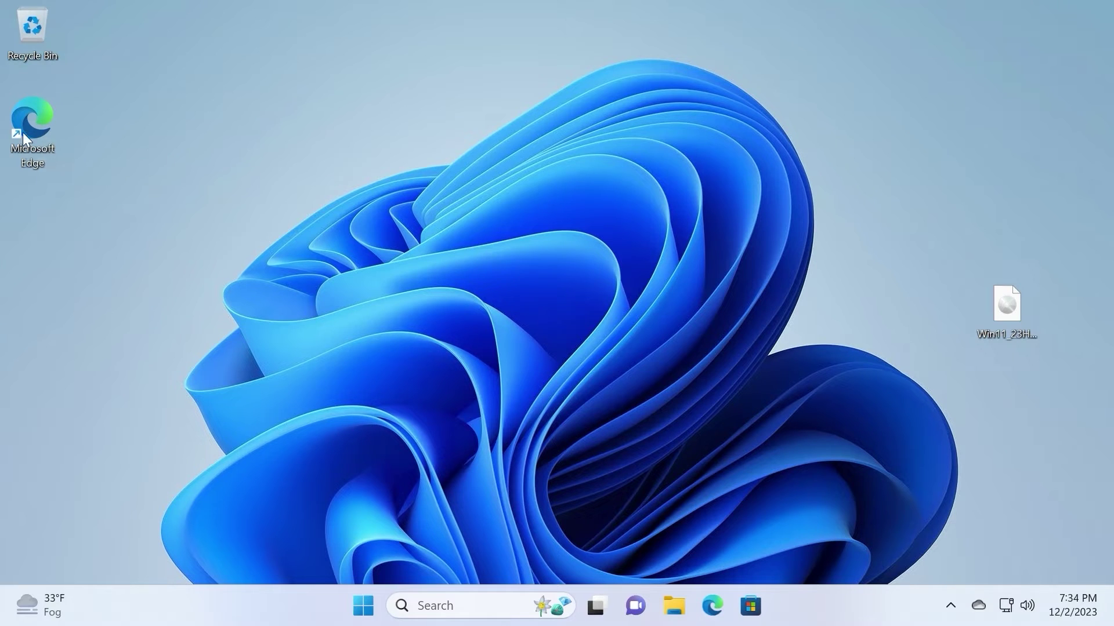
Step: Open Microsoft Edge and search the web for "windows 11 download"
{"action": "double_click", "coordinate": [32, 121]}
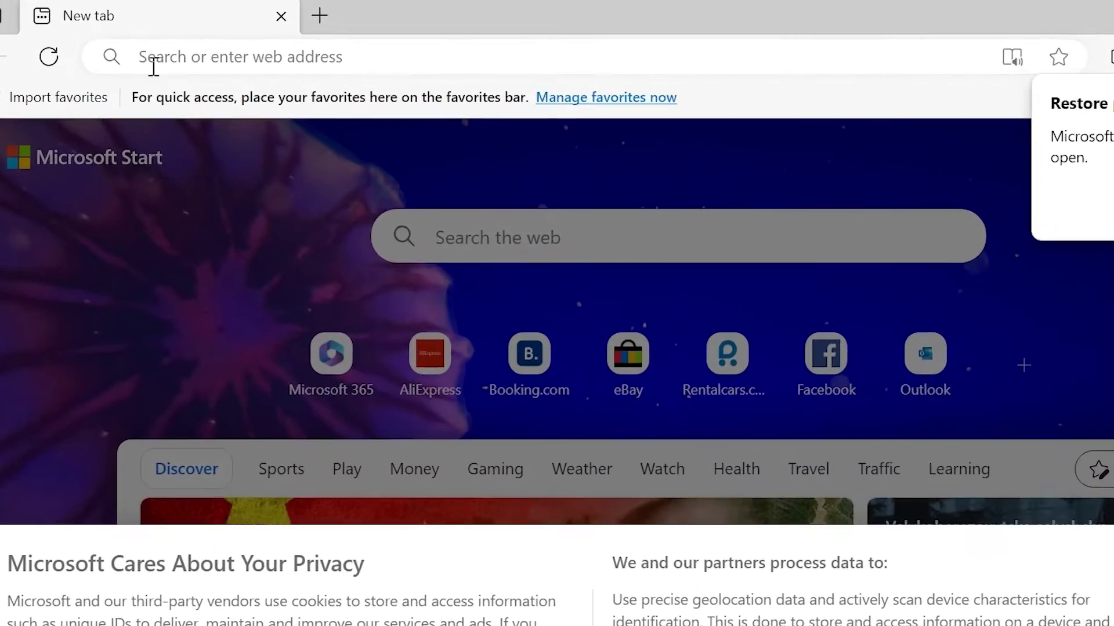
{"action": "left_click", "coordinate": [151, 47]}
{"action": "type", "text": "wi"}
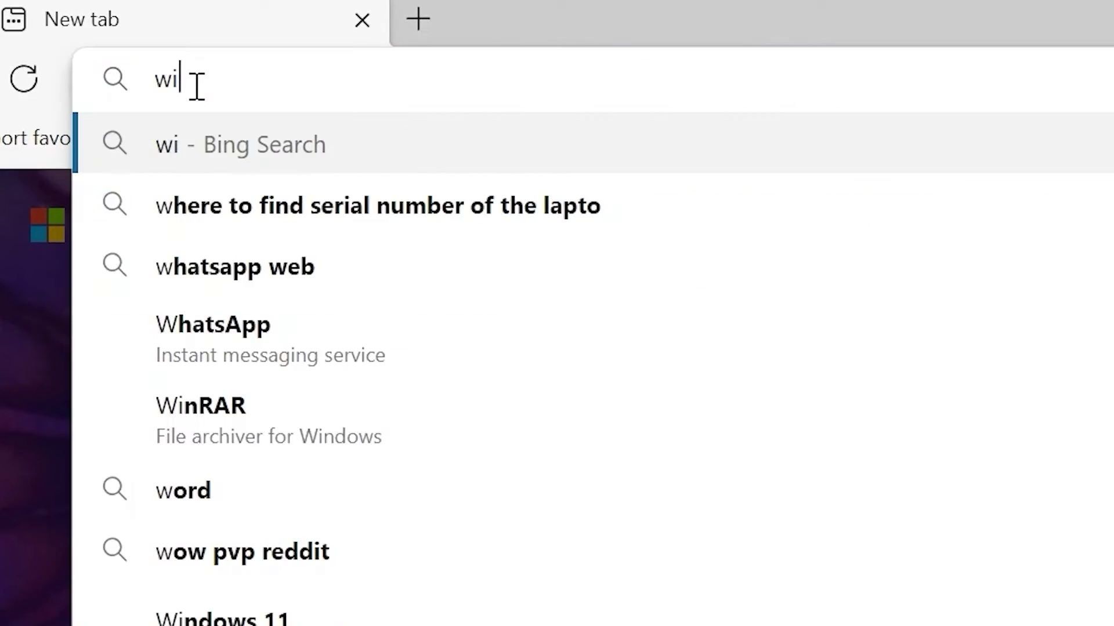
{"action": "type", "text": "ndows 11 d"}
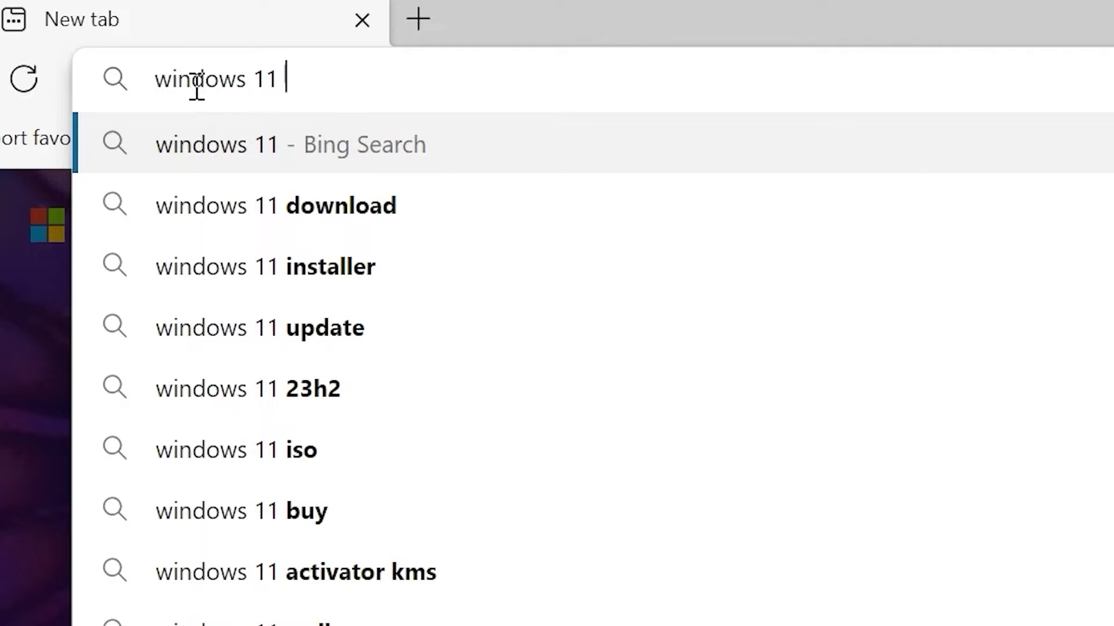
{"action": "type", "text": "ownload"}
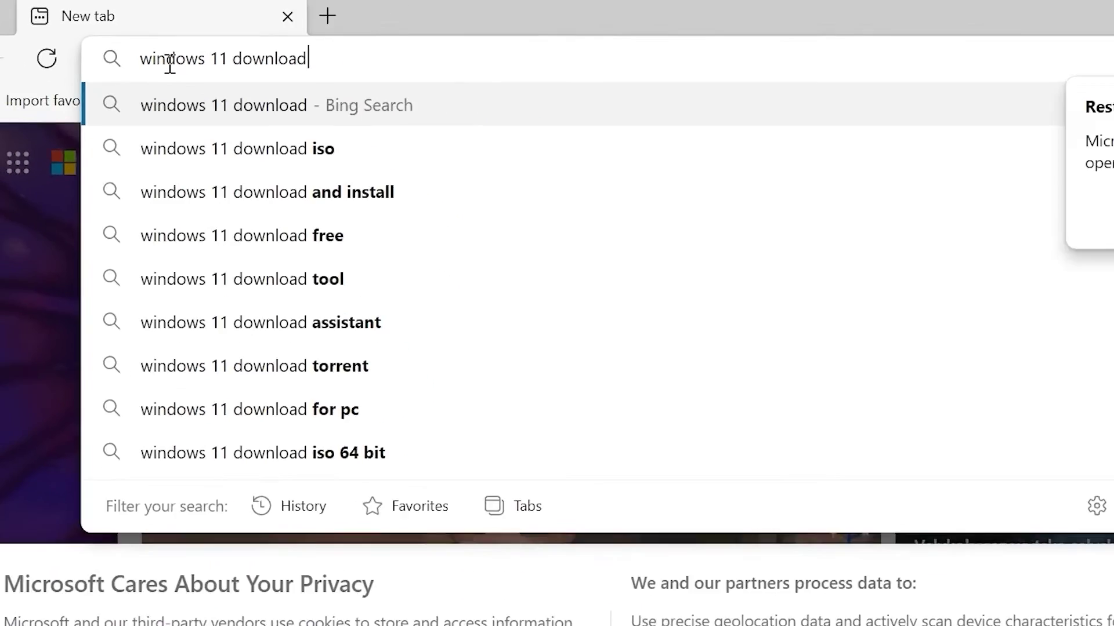
{"action": "key", "text": "Return"}
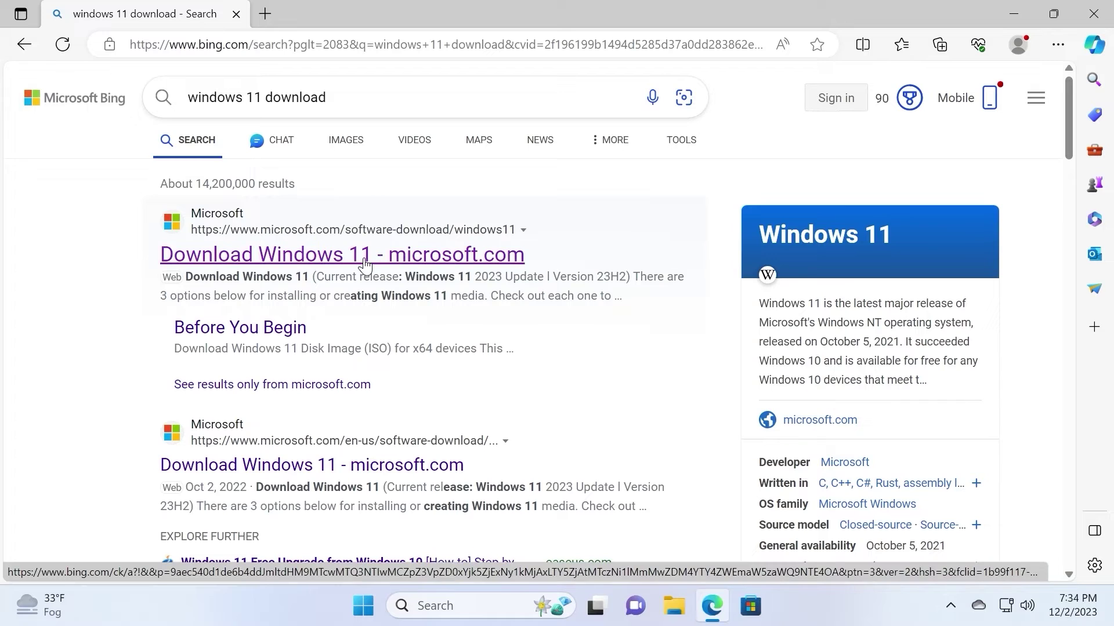
Step: Open Microsoft's Download Windows 11 page and request the Windows 11 multi-edition ISO for x64 devices
{"action": "left_click", "coordinate": [361, 258]}
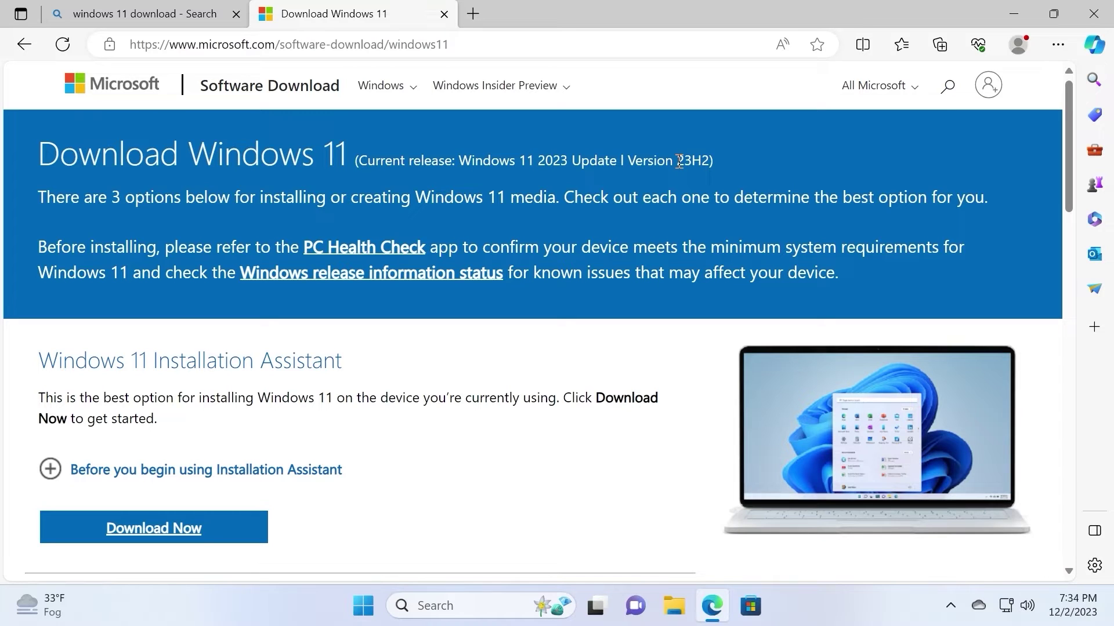
{"action": "left_click_drag", "start_coordinate": [678, 161], "coordinate": [707, 164]}
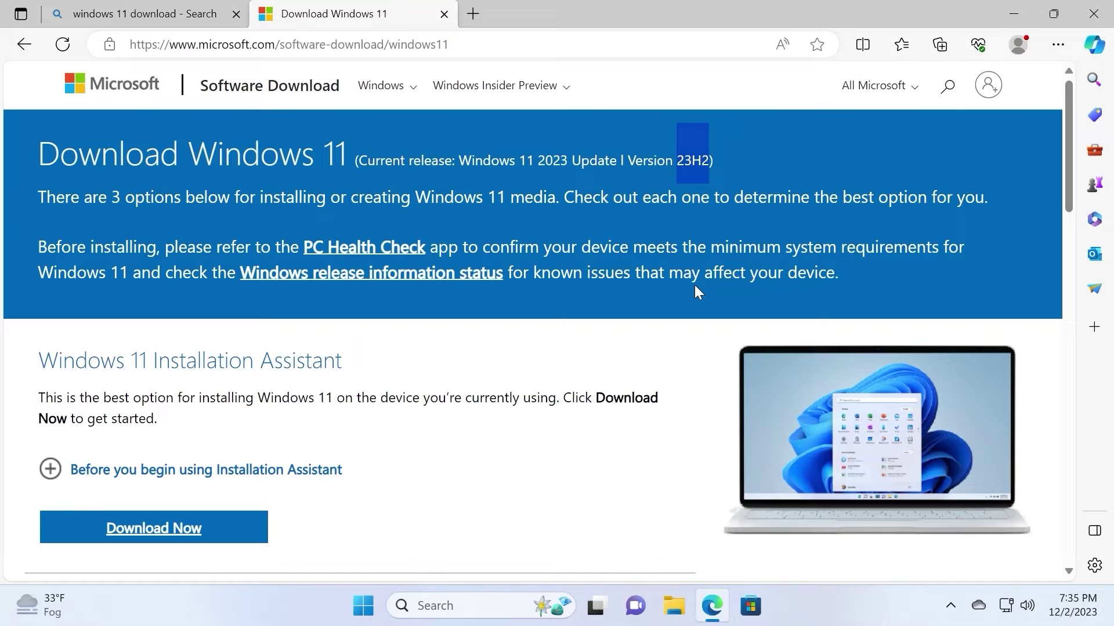
{"action": "scroll", "coordinate": [699, 290], "scroll_direction": "down", "scroll_amount": 5}
{"action": "scroll", "coordinate": [696, 290], "scroll_direction": "down", "scroll_amount": 3}
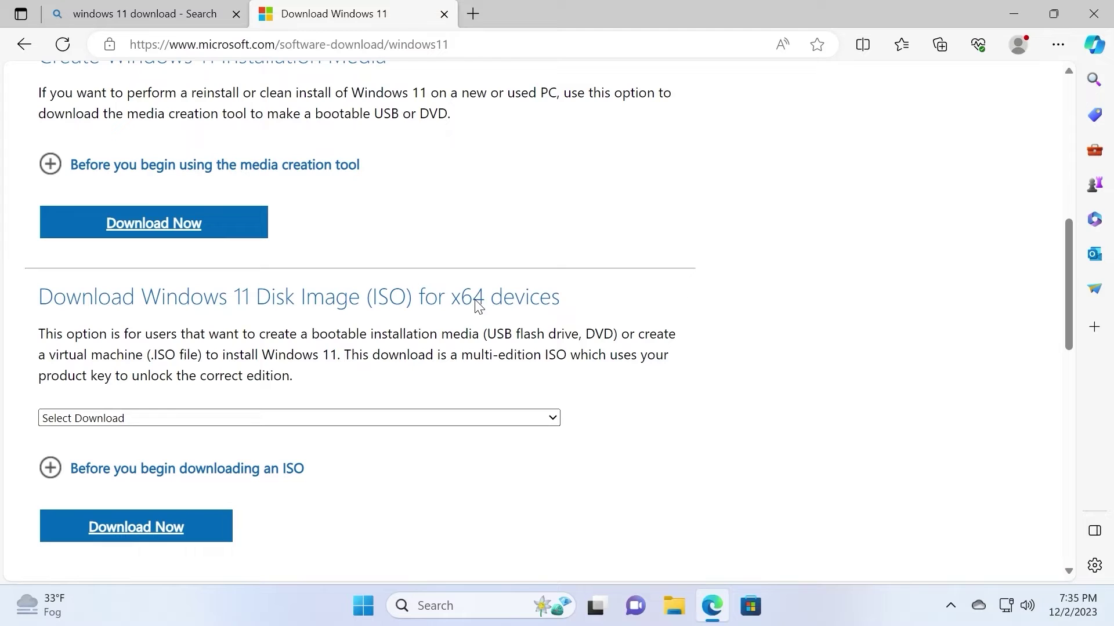
{"action": "left_click", "coordinate": [396, 418]}
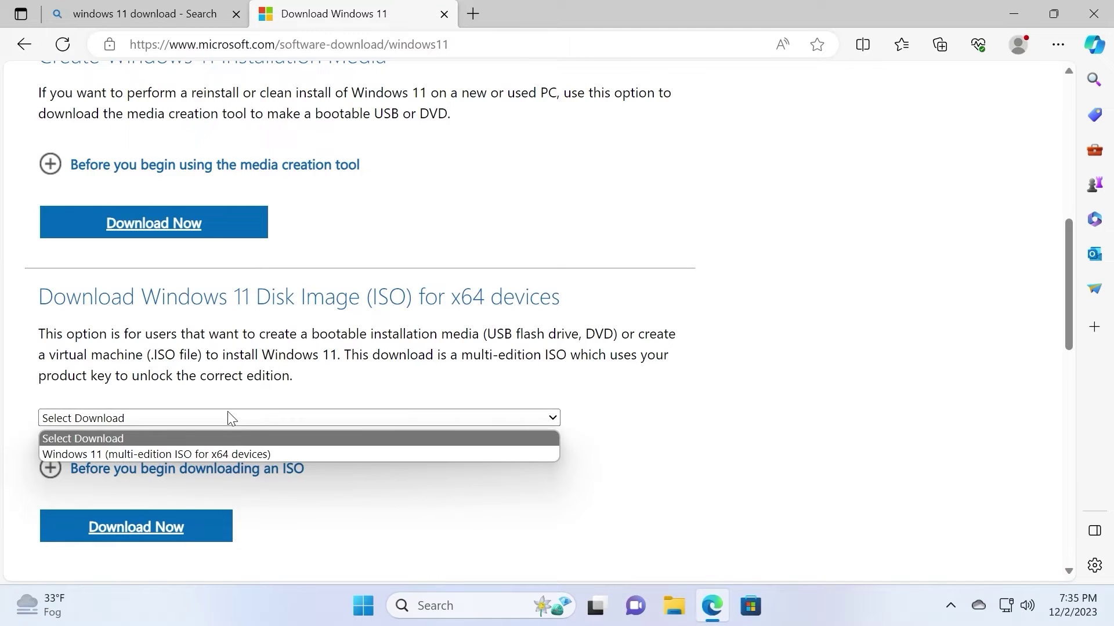
{"action": "left_click", "coordinate": [203, 455]}
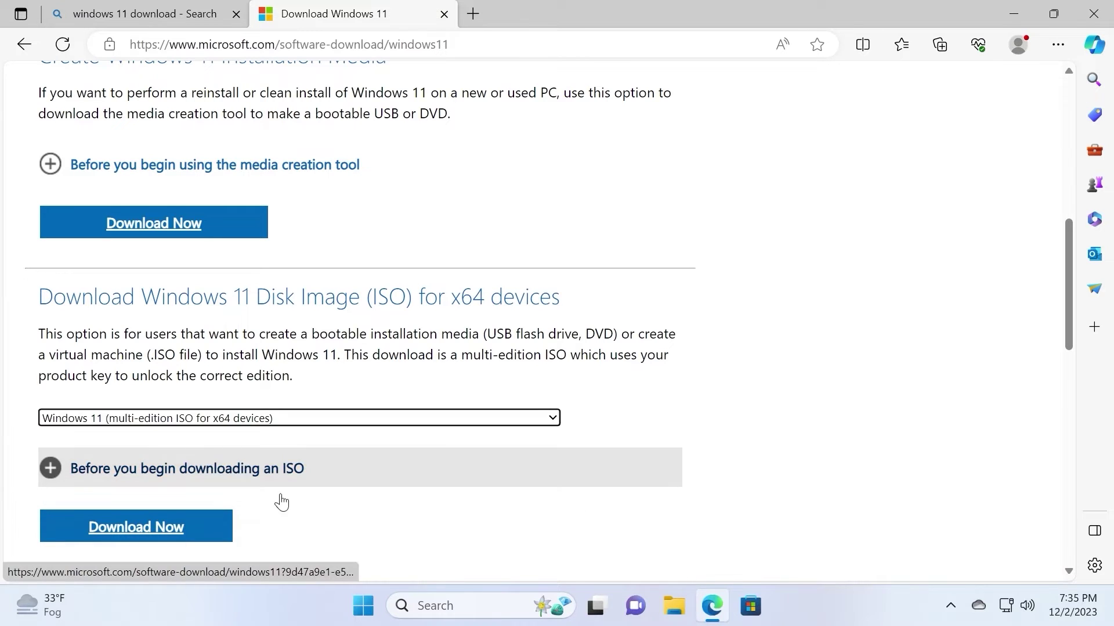
{"action": "scroll", "coordinate": [209, 525], "scroll_direction": "down", "scroll_amount": 1}
{"action": "left_click", "coordinate": [176, 457]}
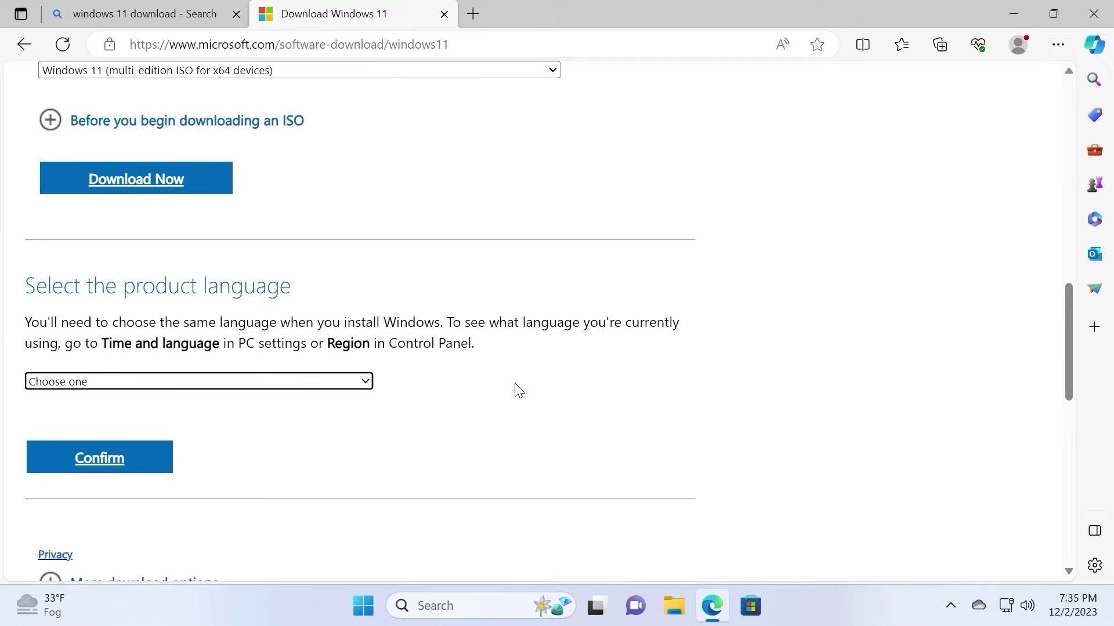
Step: Set the product language to English (United States), confirm it and start the 64-bit download
{"action": "left_click", "coordinate": [294, 383]}
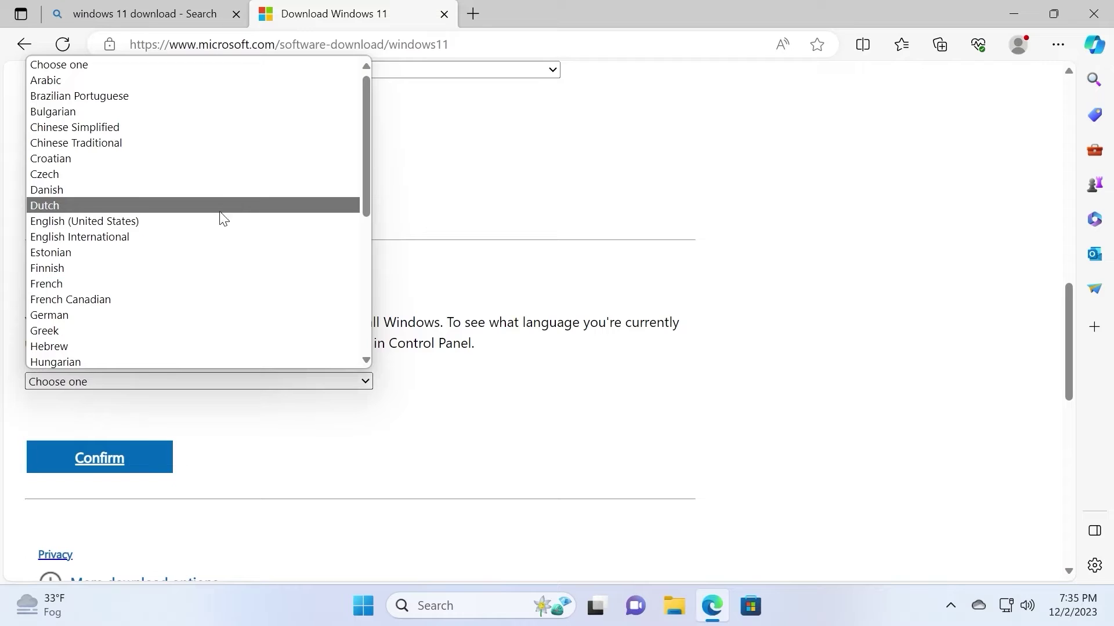
{"action": "left_click", "coordinate": [144, 221]}
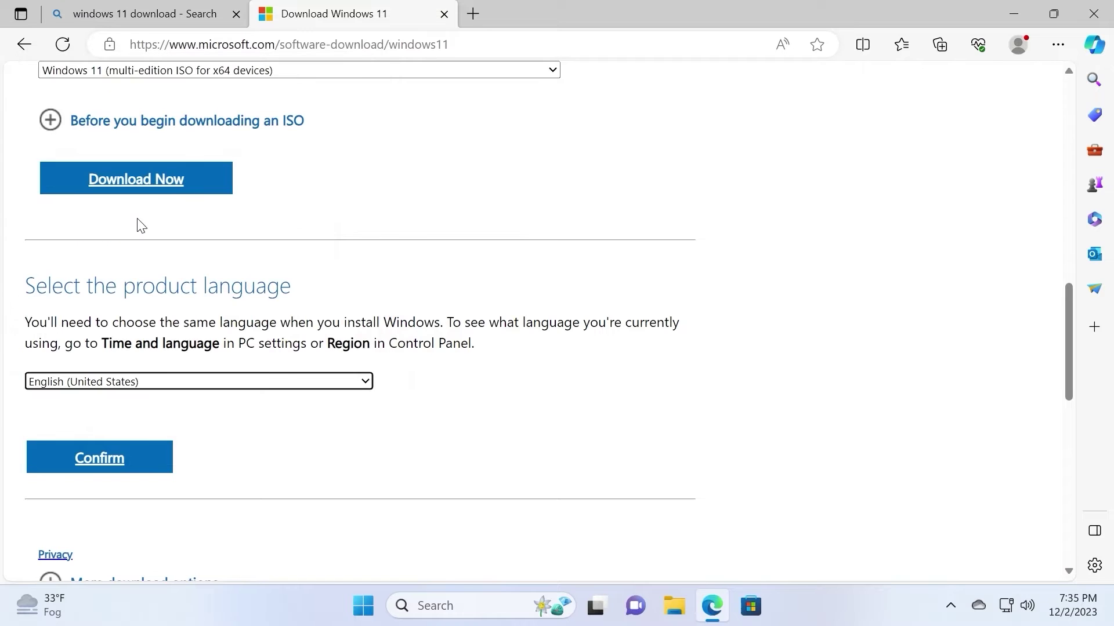
{"action": "left_click", "coordinate": [111, 460]}
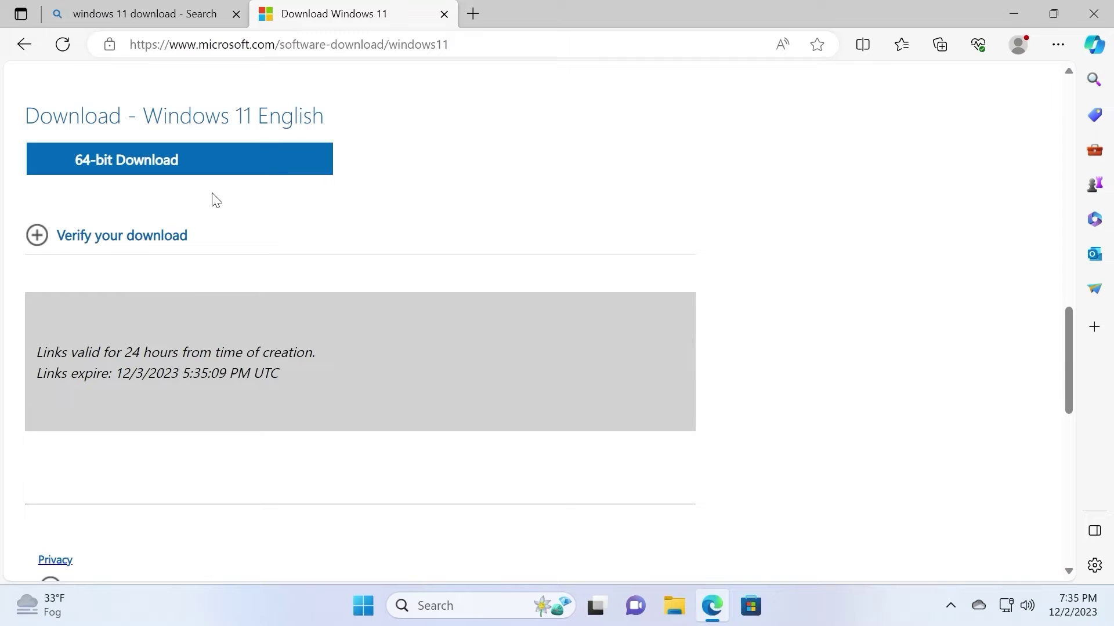
{"action": "left_click", "coordinate": [126, 158]}
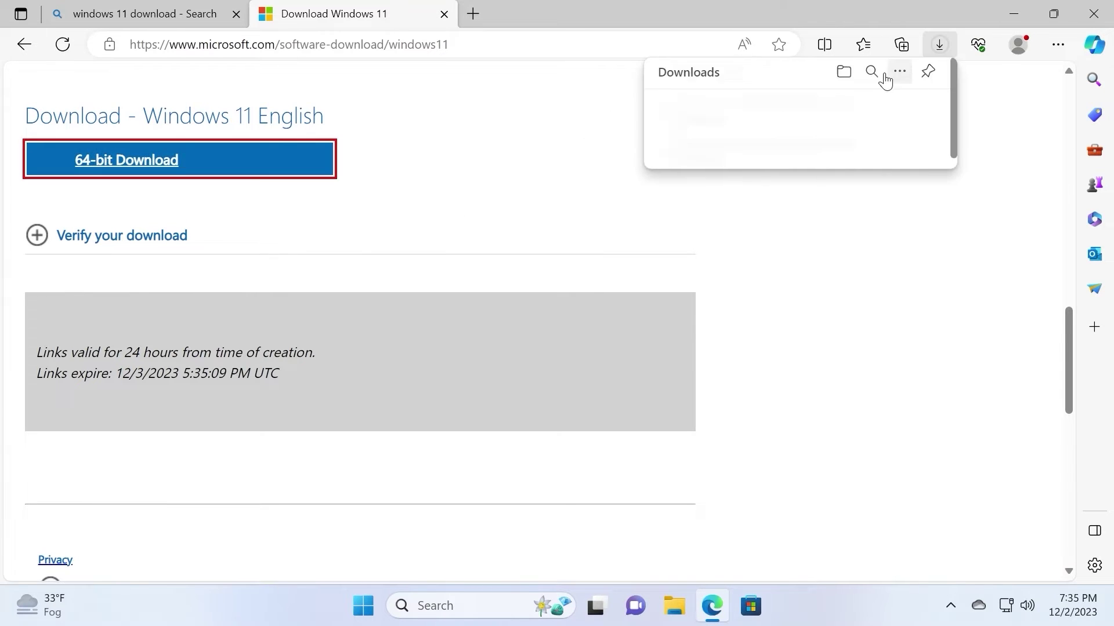
{"action": "left_click", "coordinate": [921, 108]}
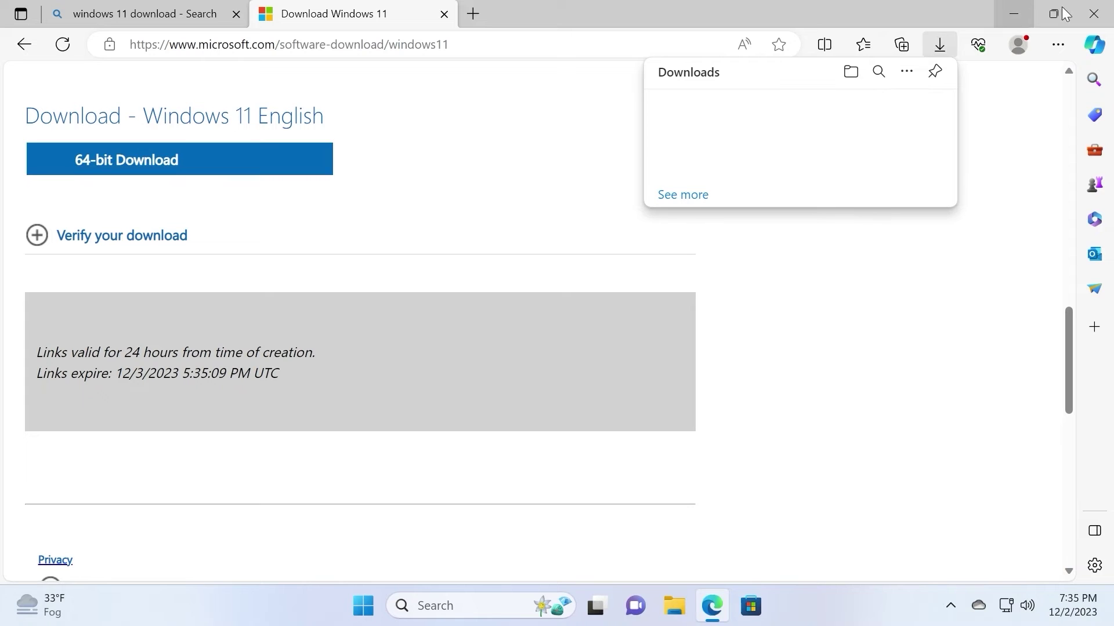
Step: Minimize the browser and check the Win11_23H2 disc image file on the desktop
{"action": "left_click", "coordinate": [1014, 13]}
{"action": "left_click", "coordinate": [1005, 313]}
{"action": "left_click_drag", "start_coordinate": [1074, 228], "coordinate": [908, 393]}
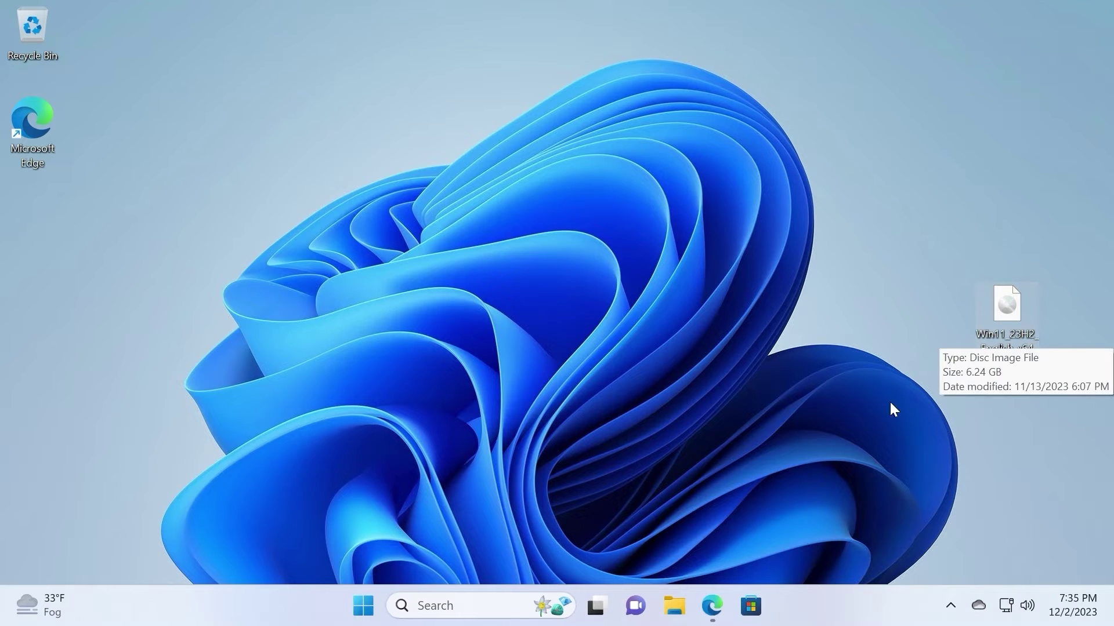
{"action": "left_click", "coordinate": [732, 585]}
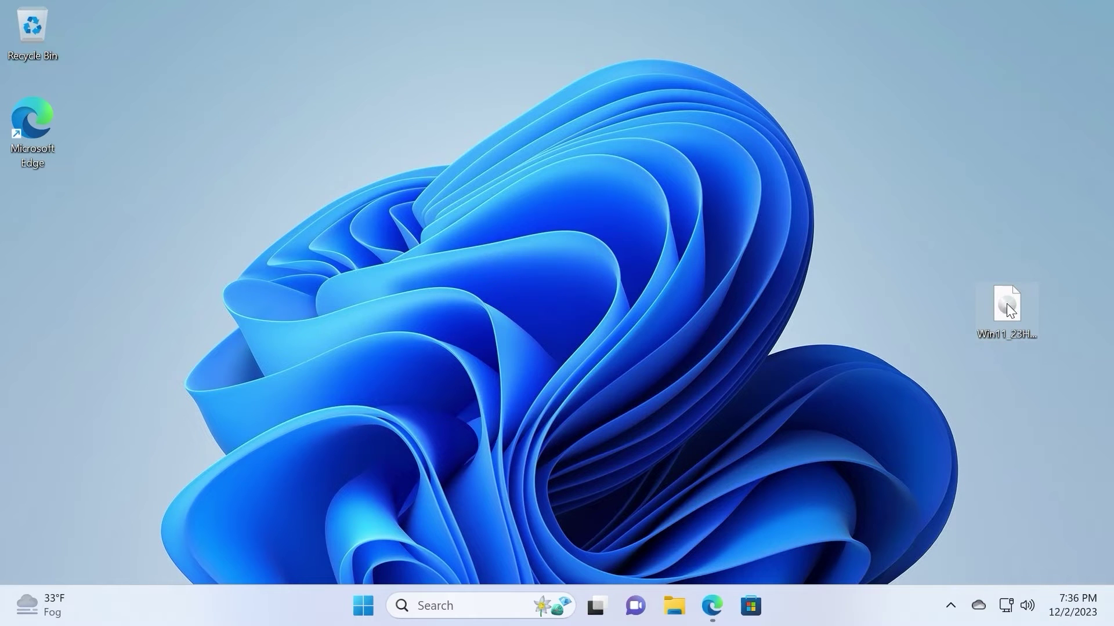
Step: Return to Microsoft Edge and search the web for "rufus download"
{"action": "left_click", "coordinate": [712, 606]}
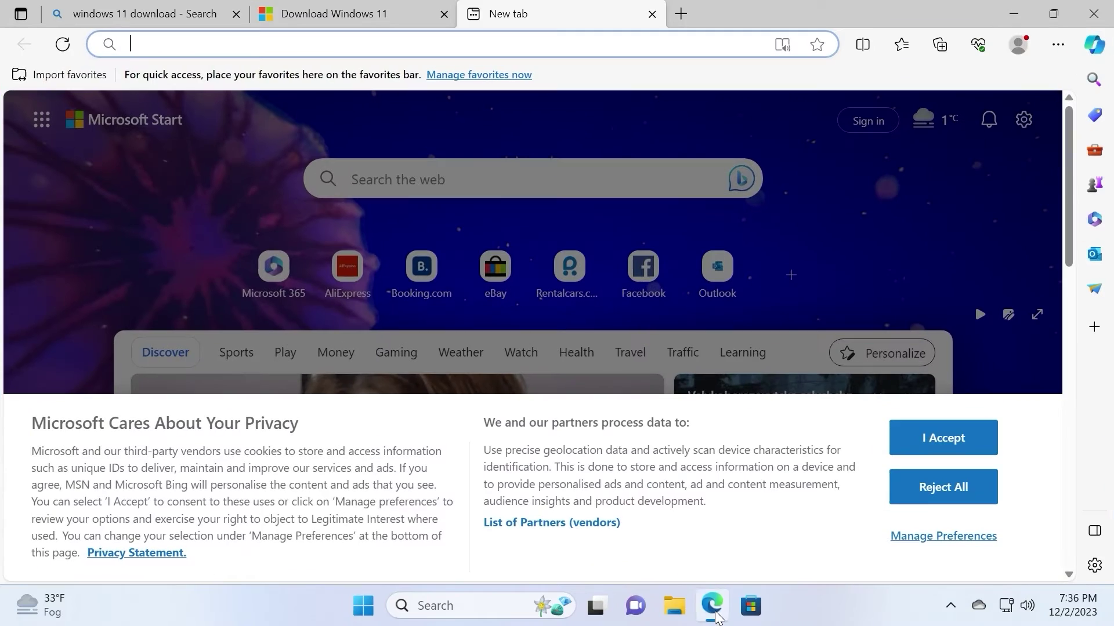
{"action": "mouse_move", "coordinate": [284, 8]}
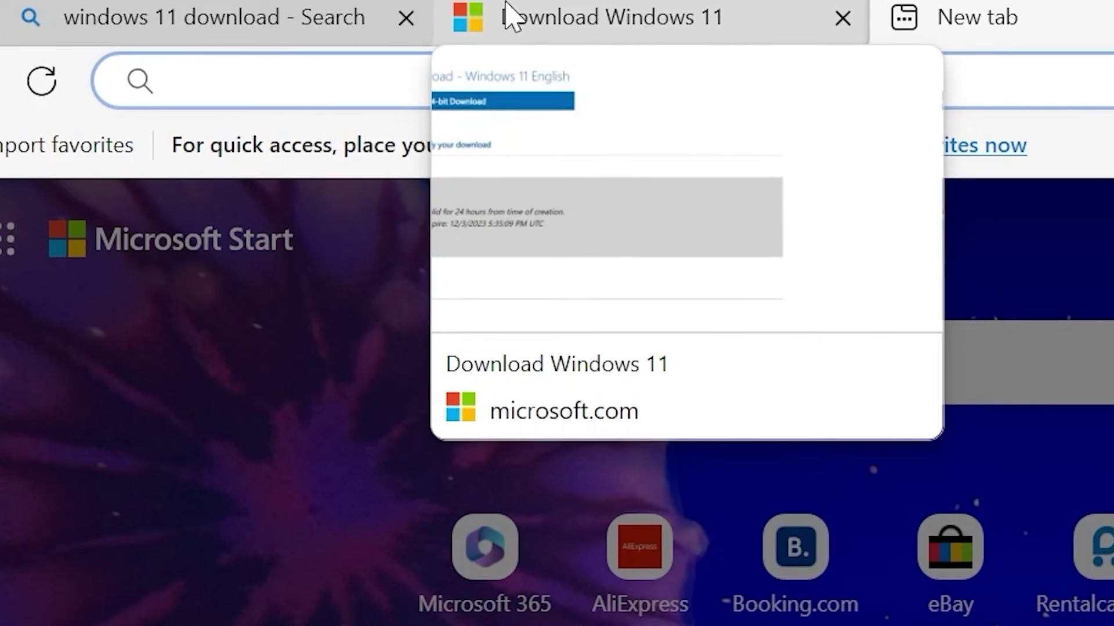
{"action": "type", "text": "rufus "}
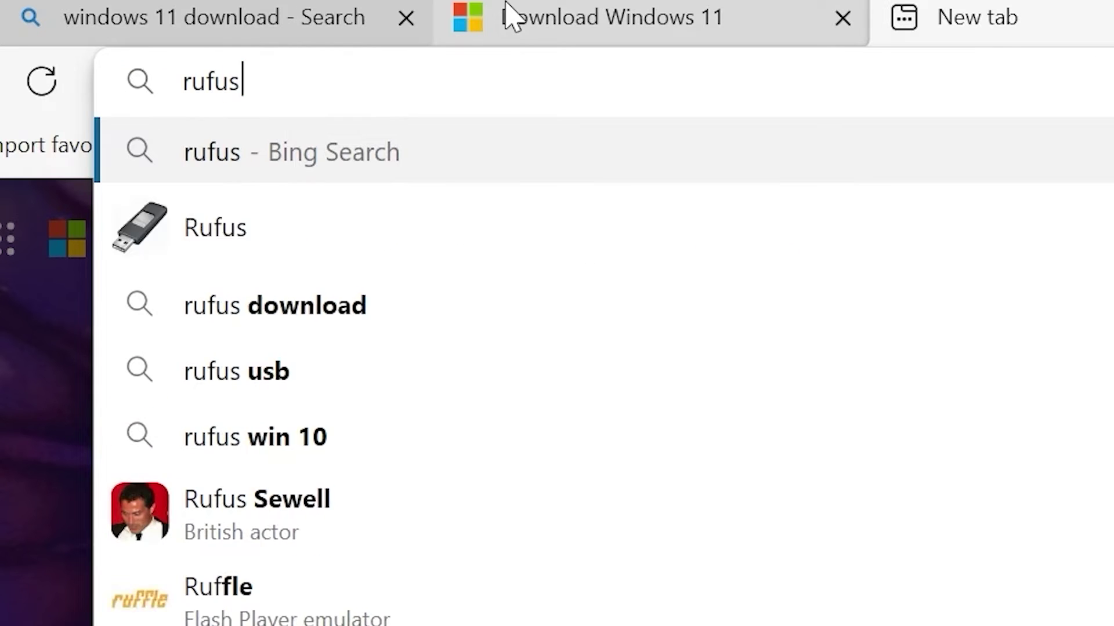
{"action": "type", "text": "download"}
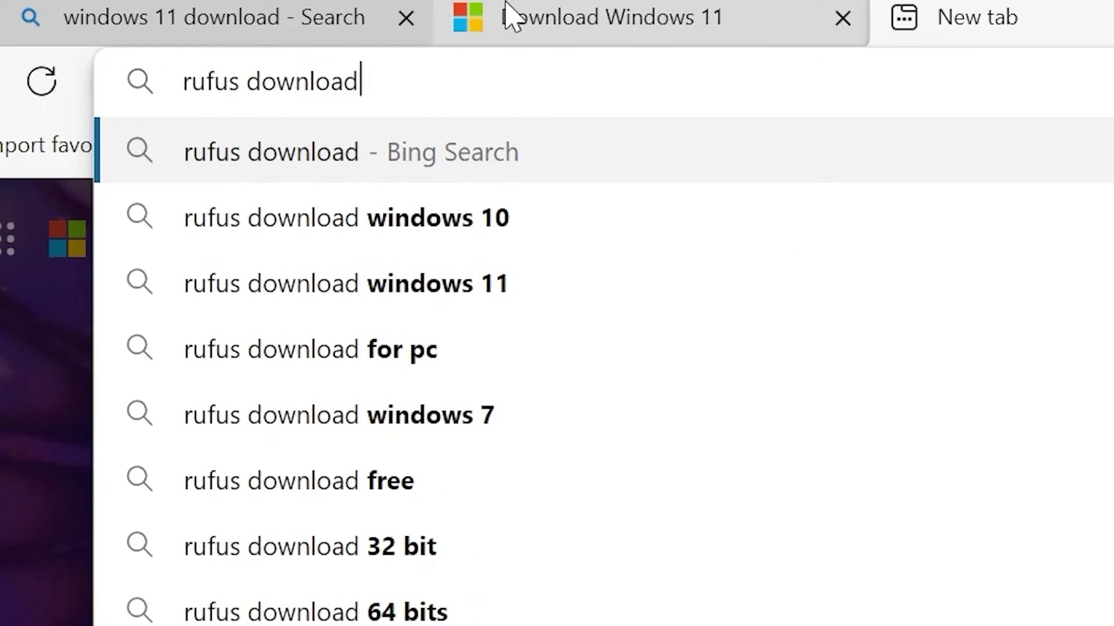
{"action": "key", "text": "Return"}
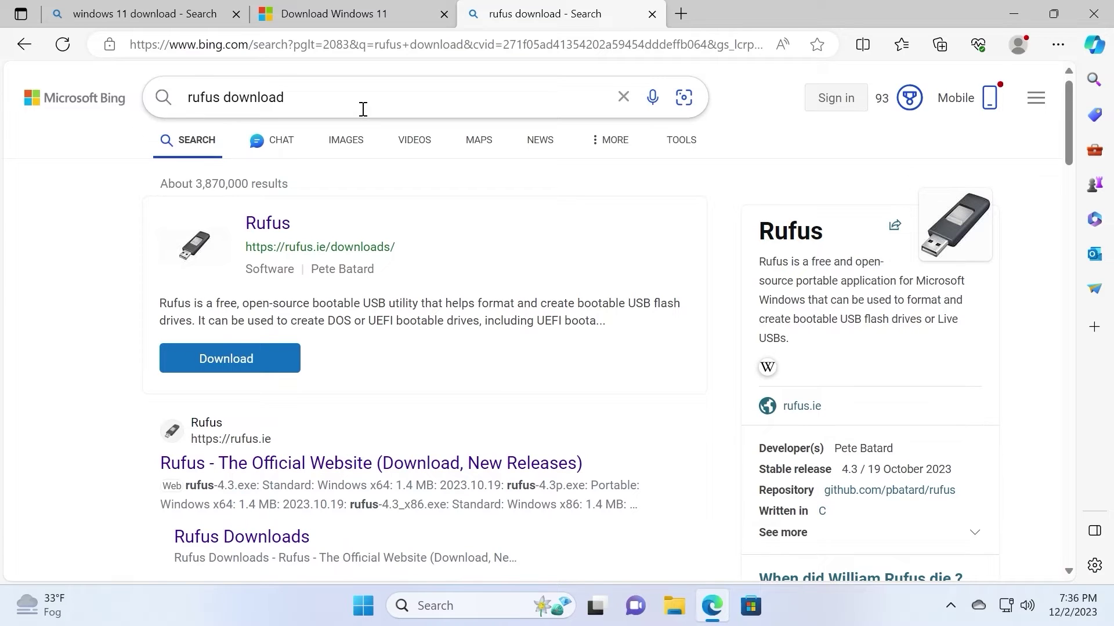
Step: Open the Rufus Downloads page on rufus.ie and download the Rufus 4.3 portable version, rufus-4.3p.exe
{"action": "scroll", "coordinate": [343, 381], "scroll_direction": "down", "scroll_amount": 2}
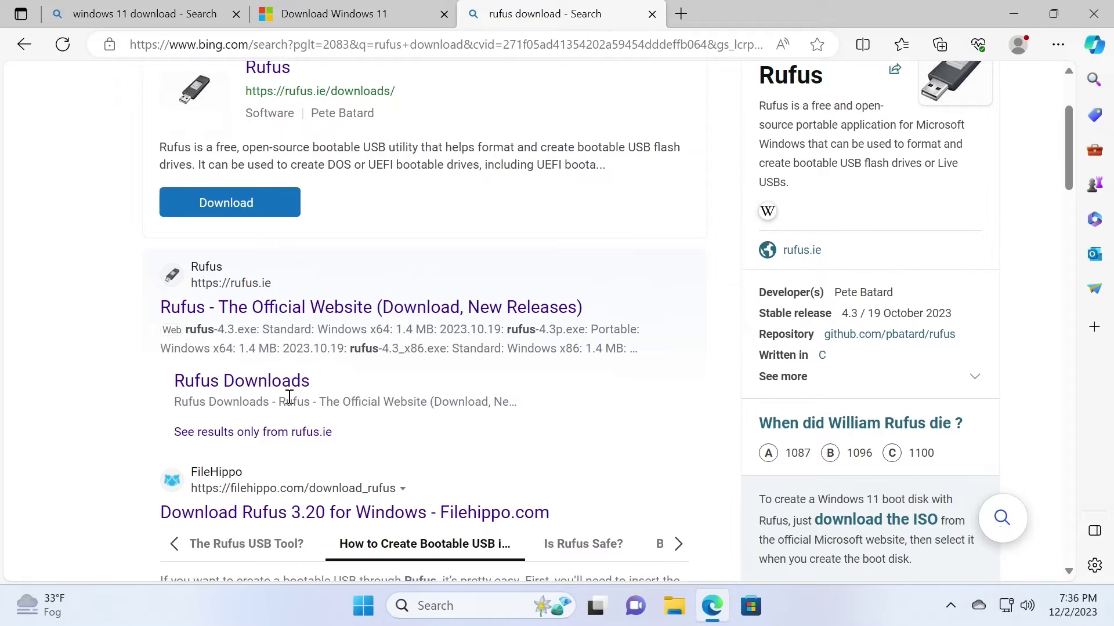
{"action": "left_click", "coordinate": [269, 381]}
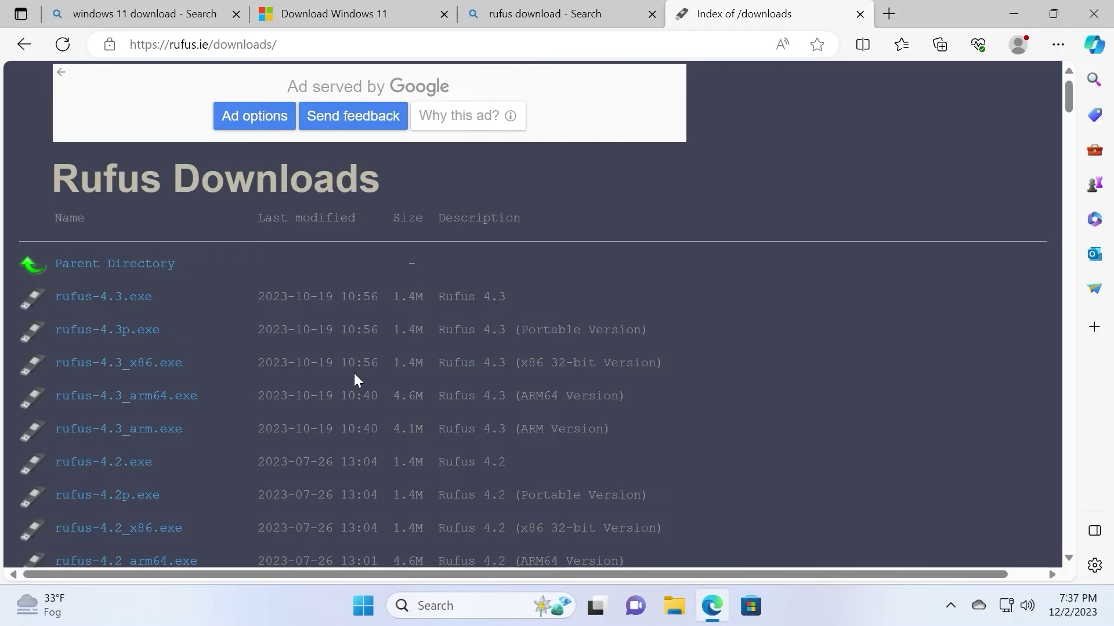
{"action": "left_click_drag", "start_coordinate": [647, 331], "coordinate": [505, 335]}
{"action": "left_click", "coordinate": [141, 334]}
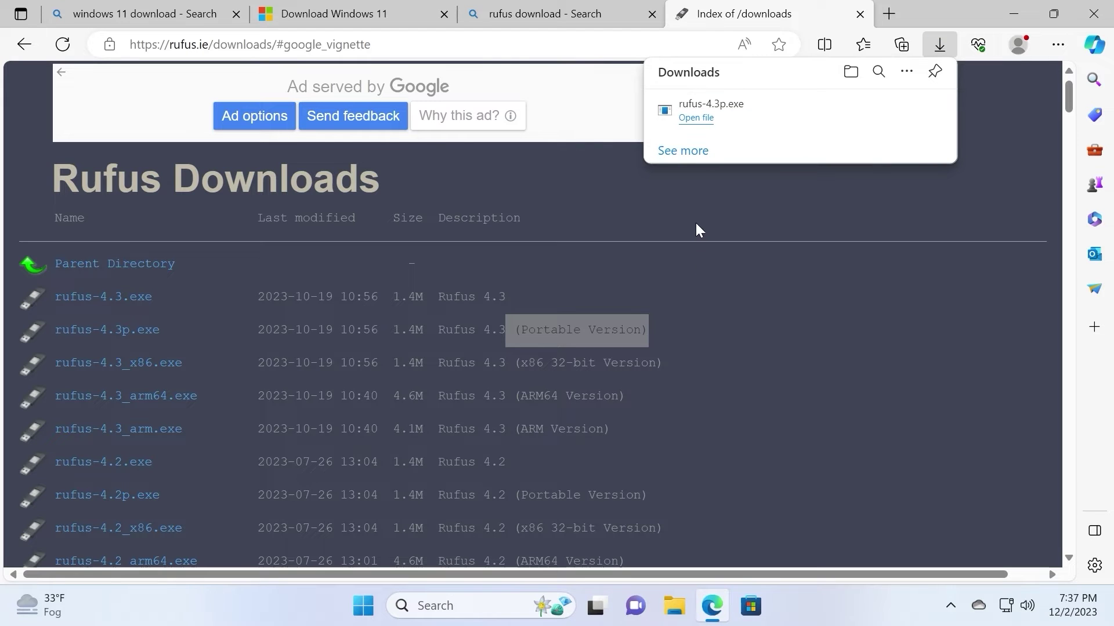
Step: Run rufus-4.3p from its download folder, closing the browser, and decline the online check for application updates
{"action": "left_click", "coordinate": [891, 117]}
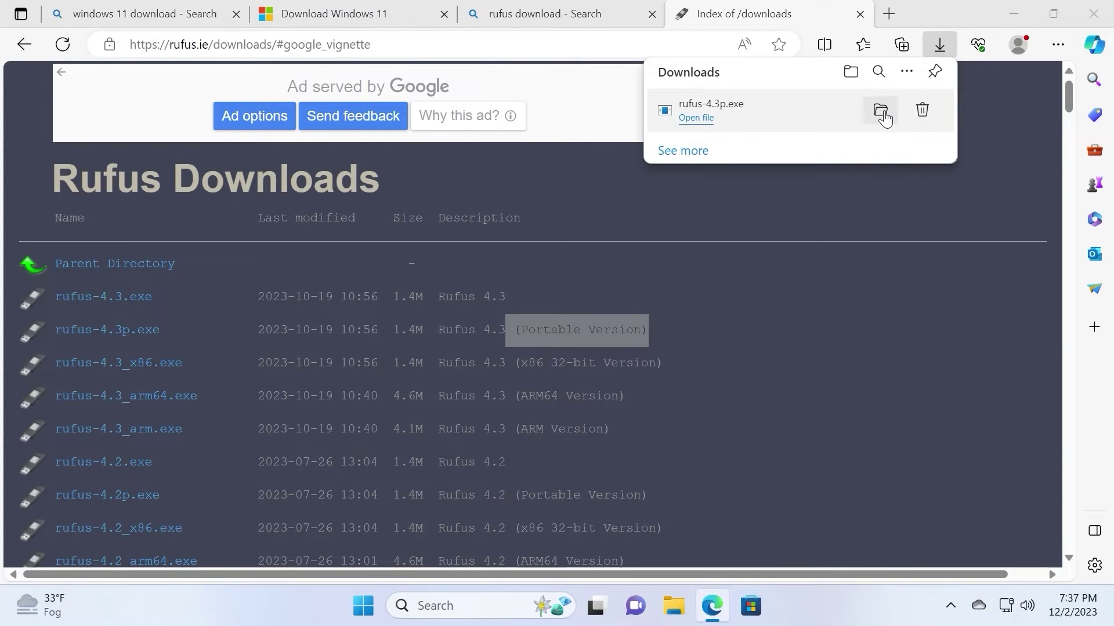
{"action": "left_click", "coordinate": [1109, 14]}
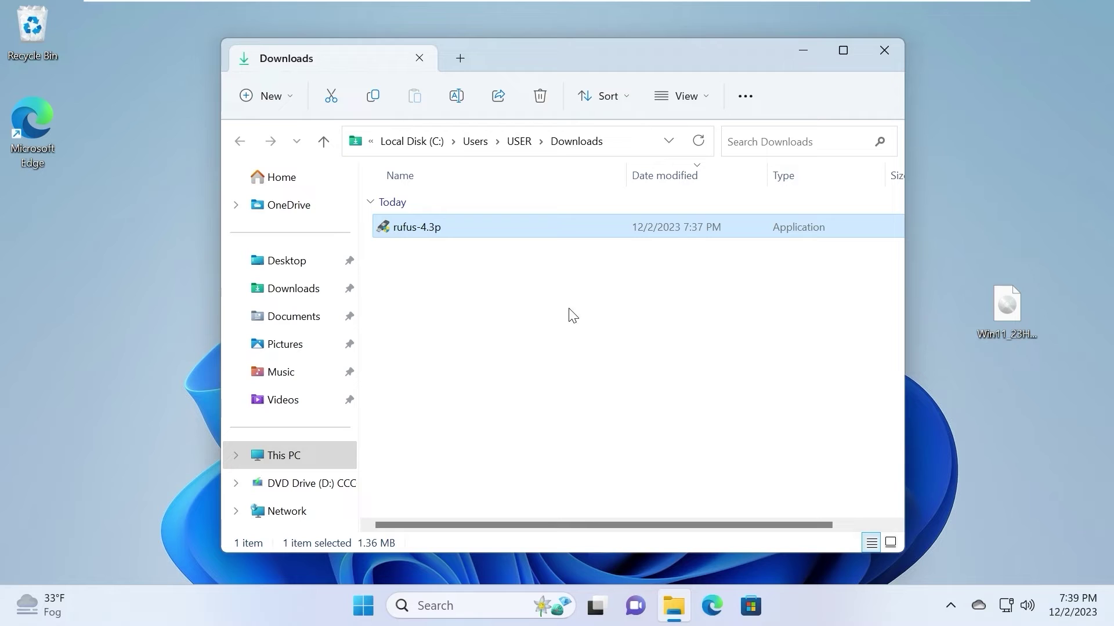
{"action": "double_click", "coordinate": [419, 228]}
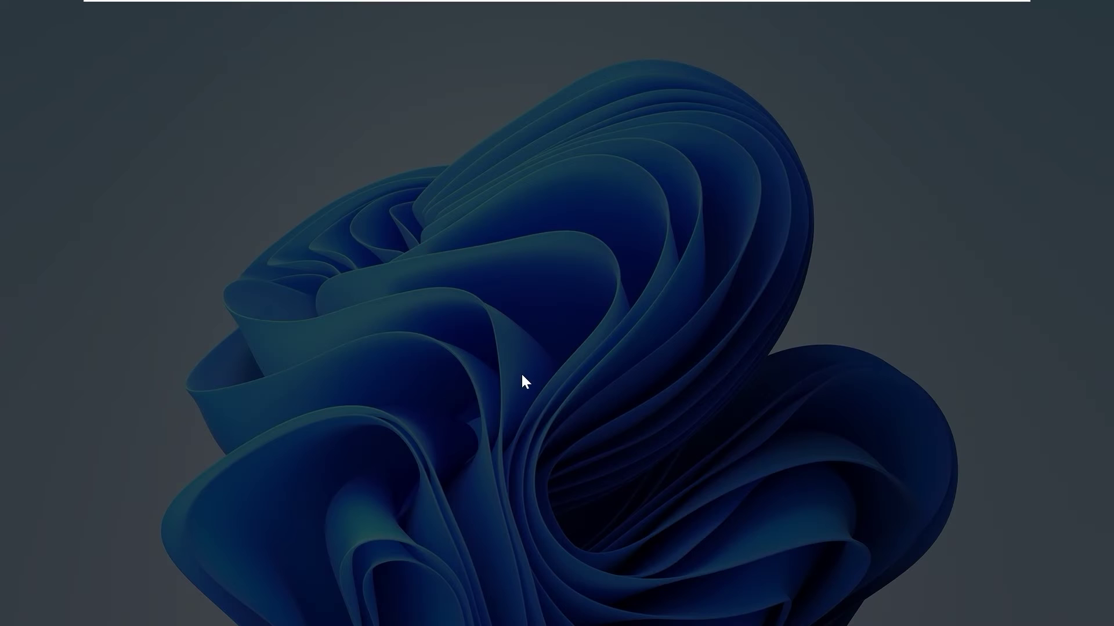
{"action": "left_click", "coordinate": [497, 450]}
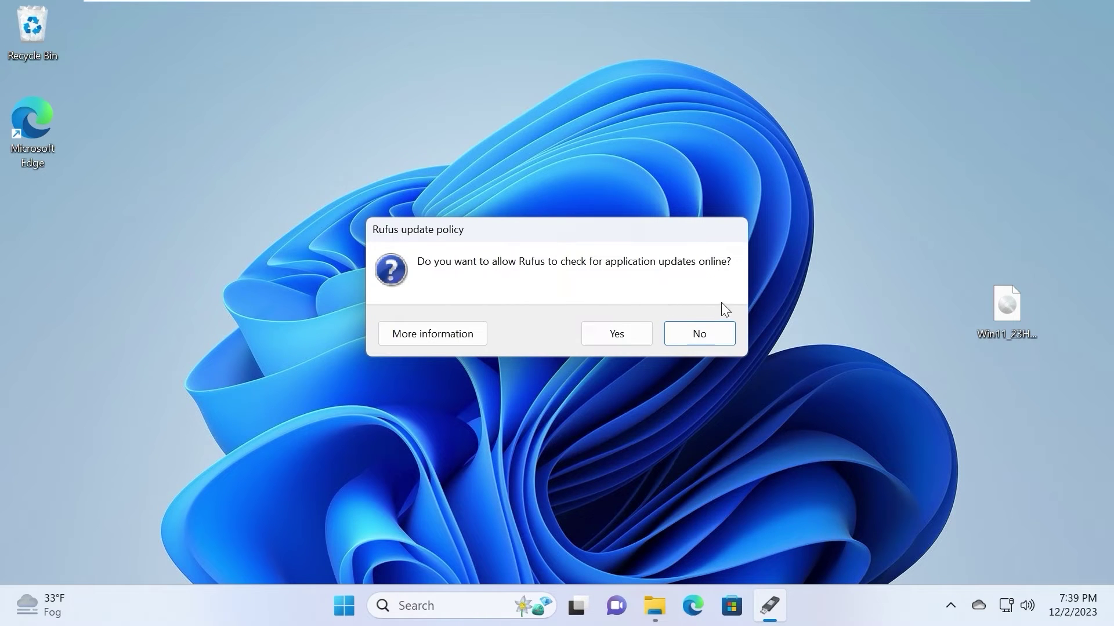
{"action": "left_click", "coordinate": [698, 336]}
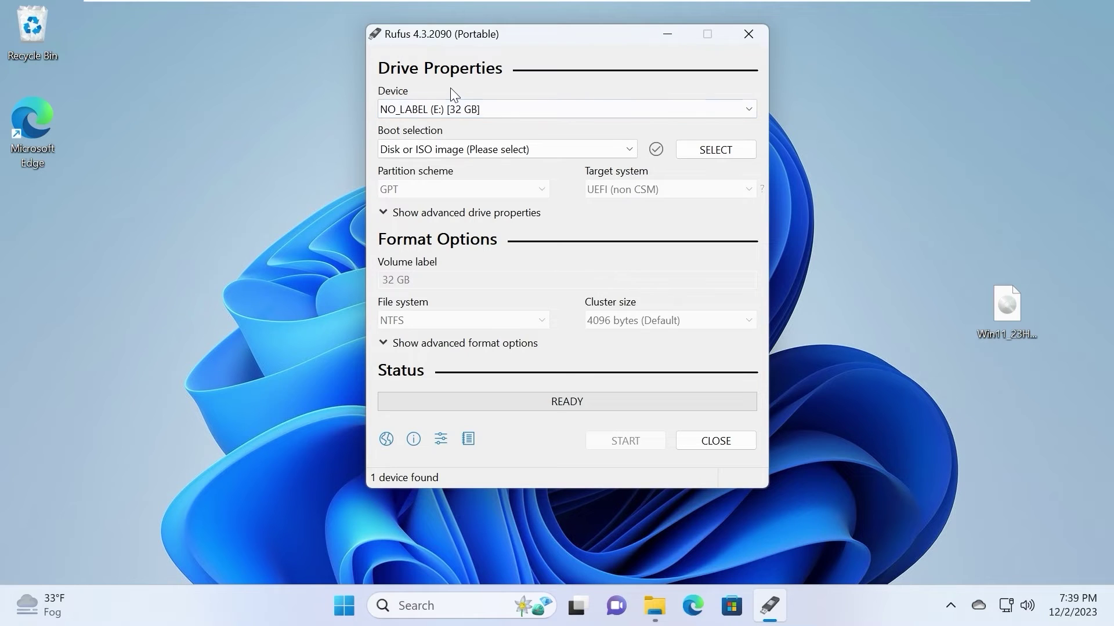
Step: Choose the 32 GB NO_LABEL (E:) drive as the device and load Win11_23H2_English_x64 from the Desktop as the boot image
{"action": "left_click", "coordinate": [482, 109]}
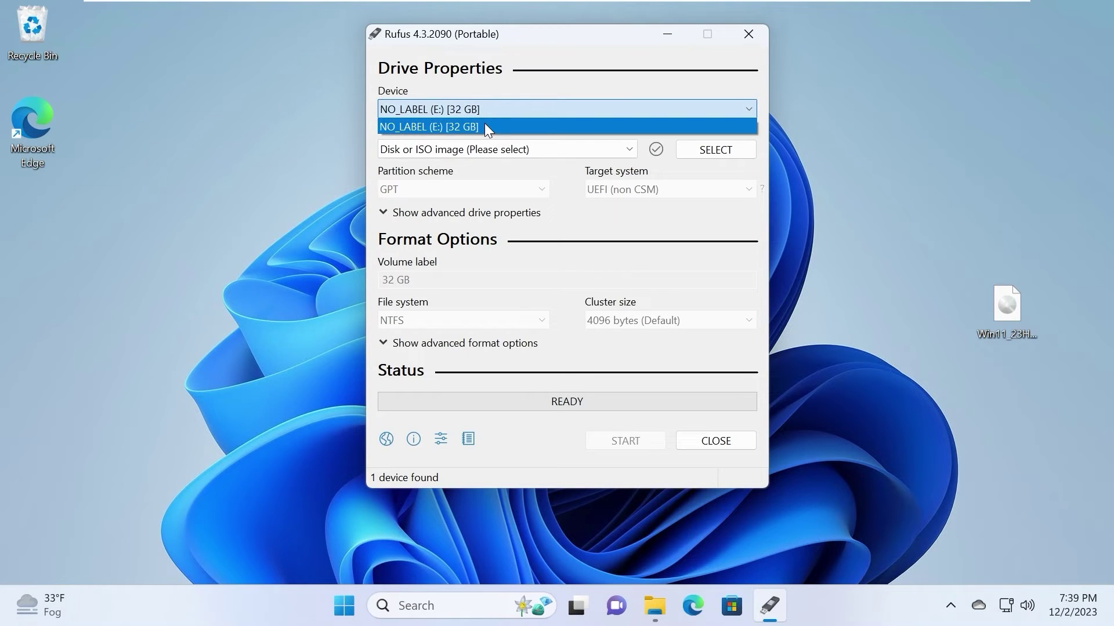
{"action": "left_click", "coordinate": [485, 123]}
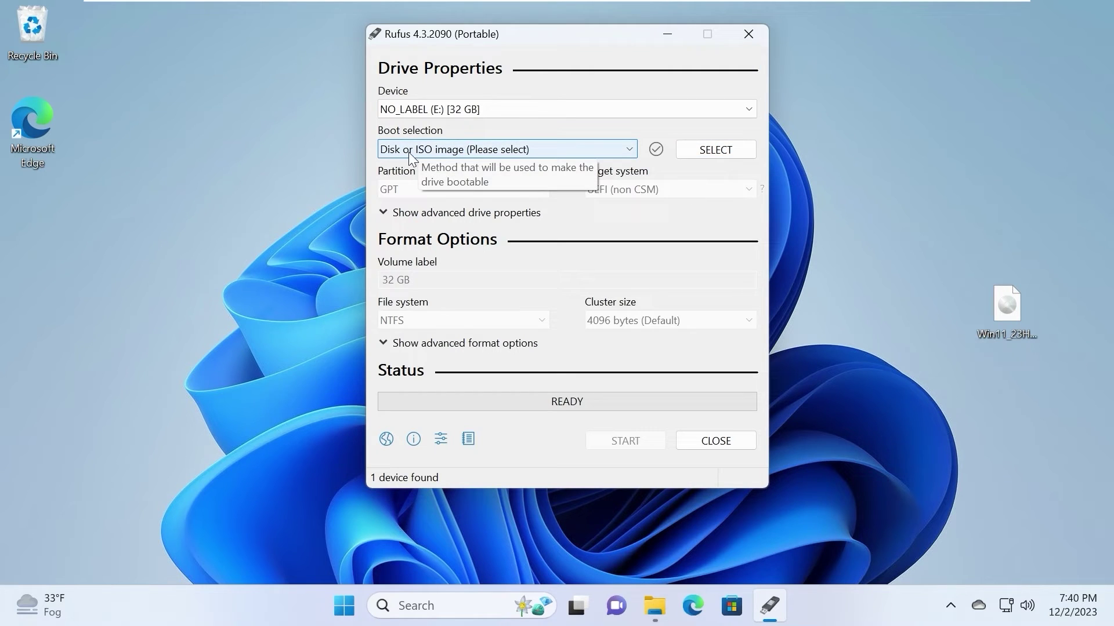
{"action": "left_click", "coordinate": [728, 154]}
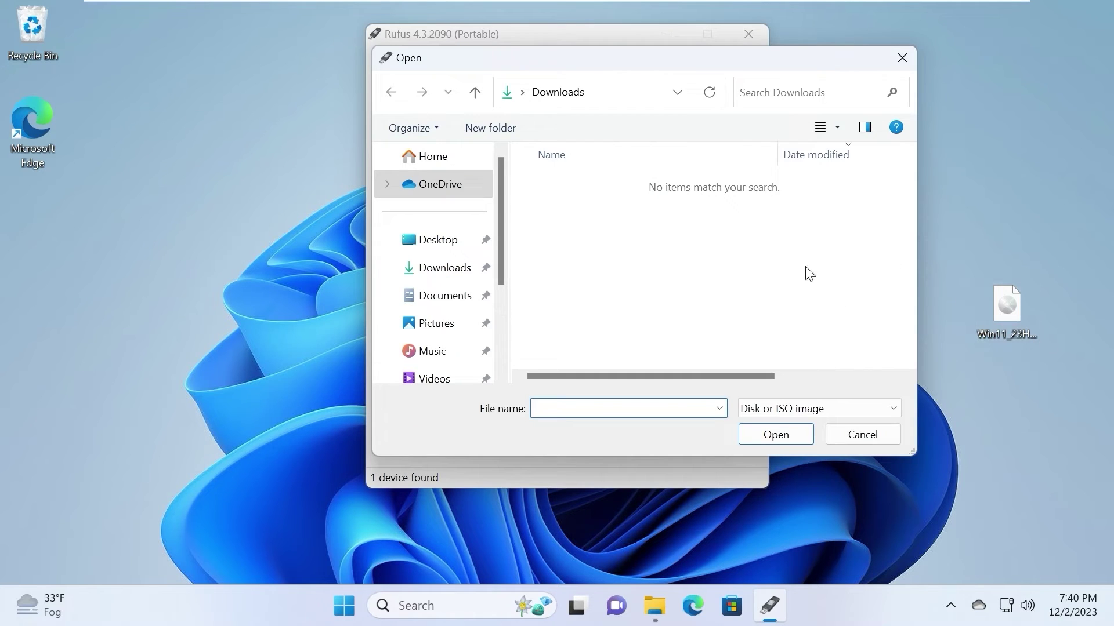
{"action": "left_click", "coordinate": [428, 239]}
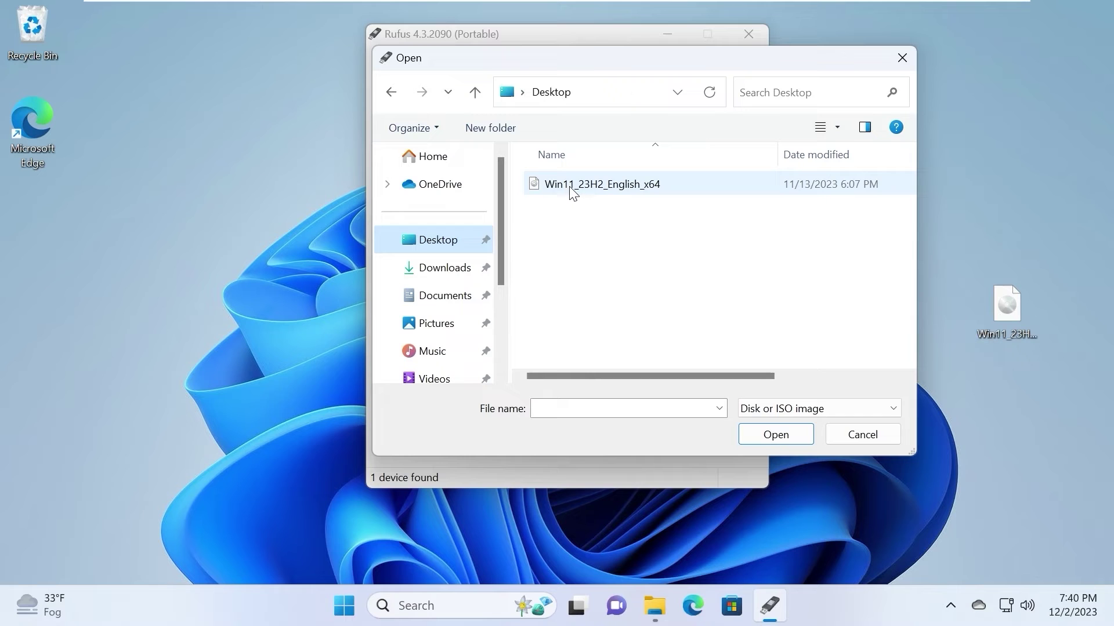
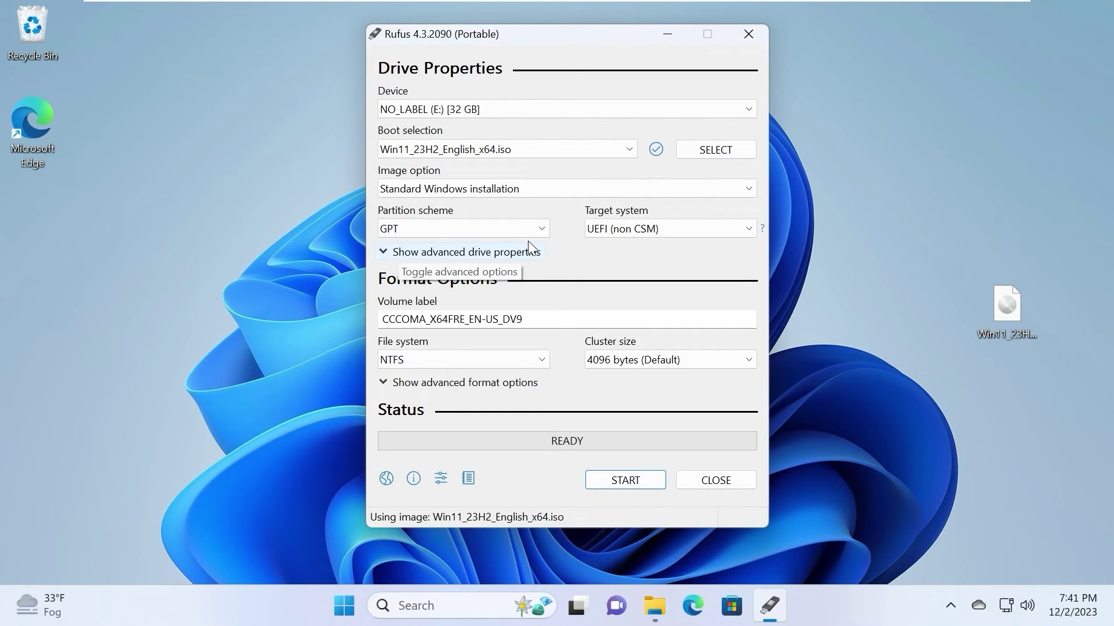
Step: Switch the partition scheme to MBR and back to GPT
{"action": "left_click", "coordinate": [420, 228]}
{"action": "left_click", "coordinate": [420, 243]}
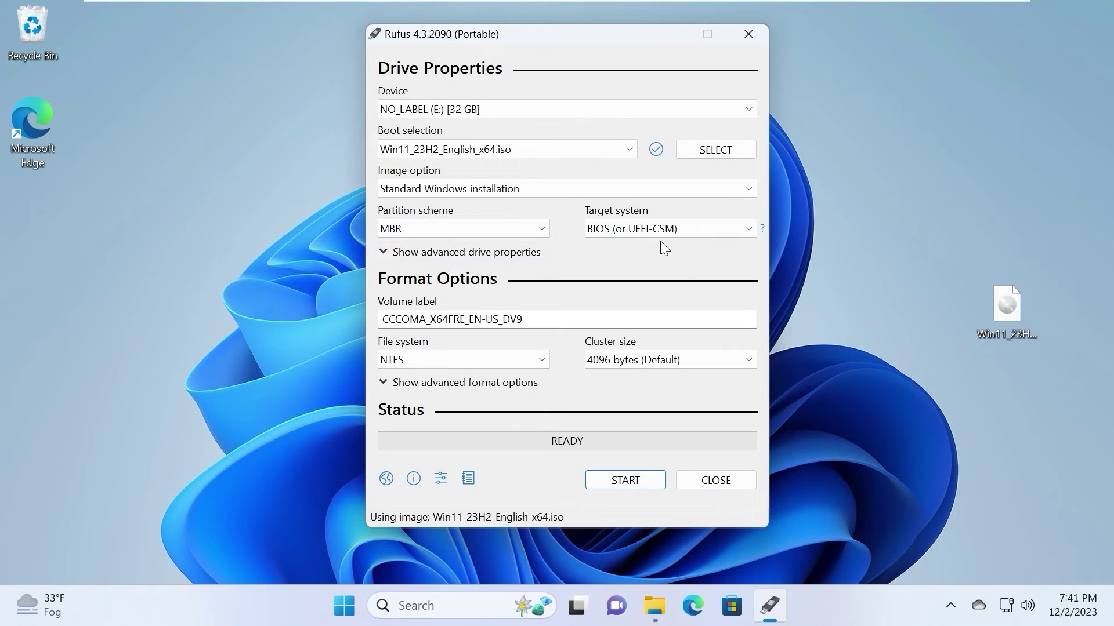
{"action": "left_click", "coordinate": [446, 229]}
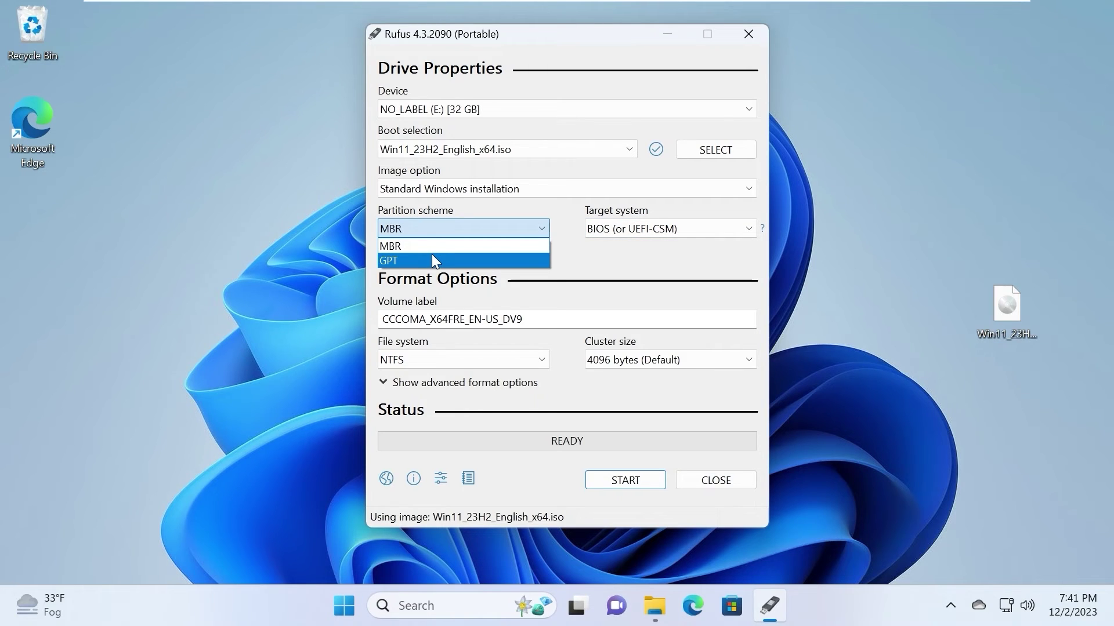
{"action": "left_click", "coordinate": [401, 260]}
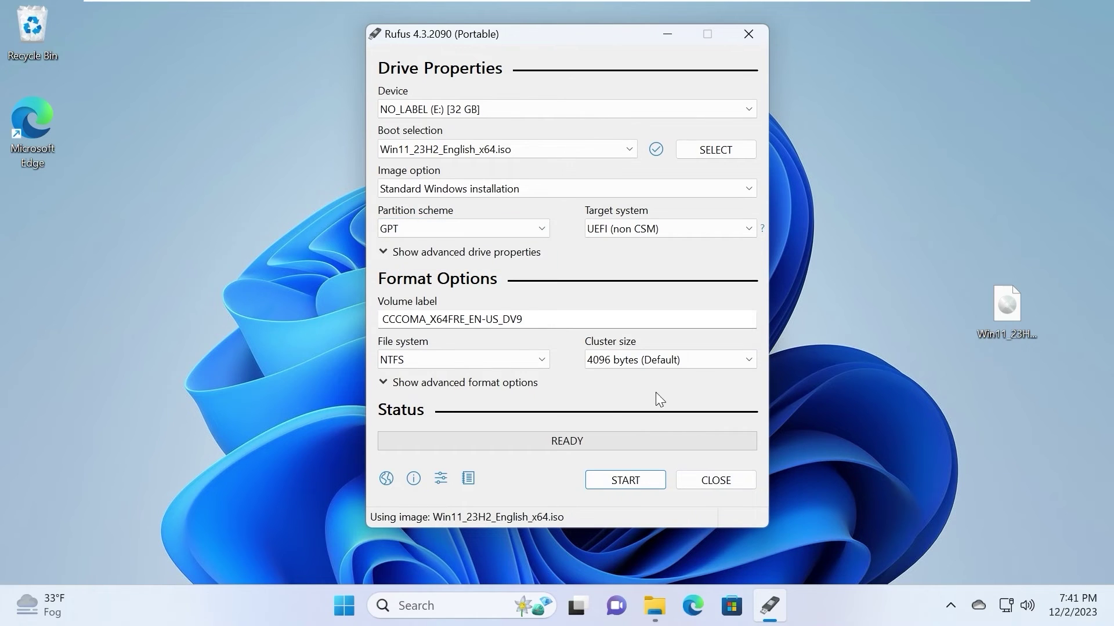
Step: Start the drive creation and customize Windows: disable the RAM, Secure Boot and TPM 2.0 bypass, enable local account creation and removal of the Microsoft account requirement
{"action": "left_click", "coordinate": [624, 478]}
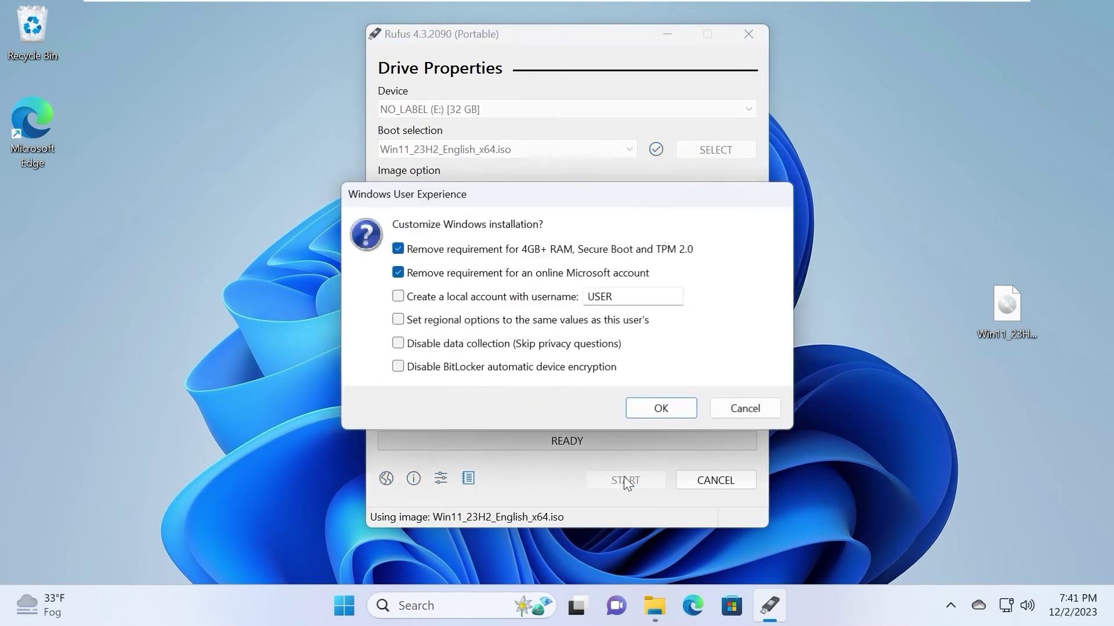
{"action": "left_click", "coordinate": [404, 252]}
{"action": "left_click", "coordinate": [398, 273]}
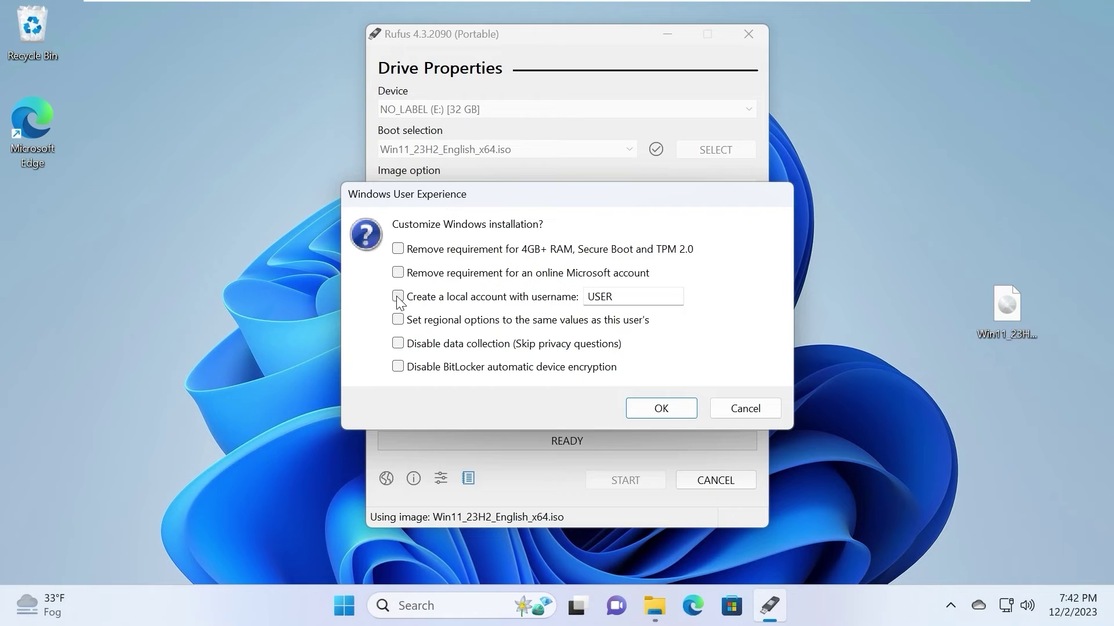
{"action": "left_click", "coordinate": [399, 297]}
{"action": "left_click", "coordinate": [398, 274]}
Step: Accept the Windows customization options and confirm erasing the 32 GB drive to write the installation media
{"action": "left_click", "coordinate": [662, 407]}
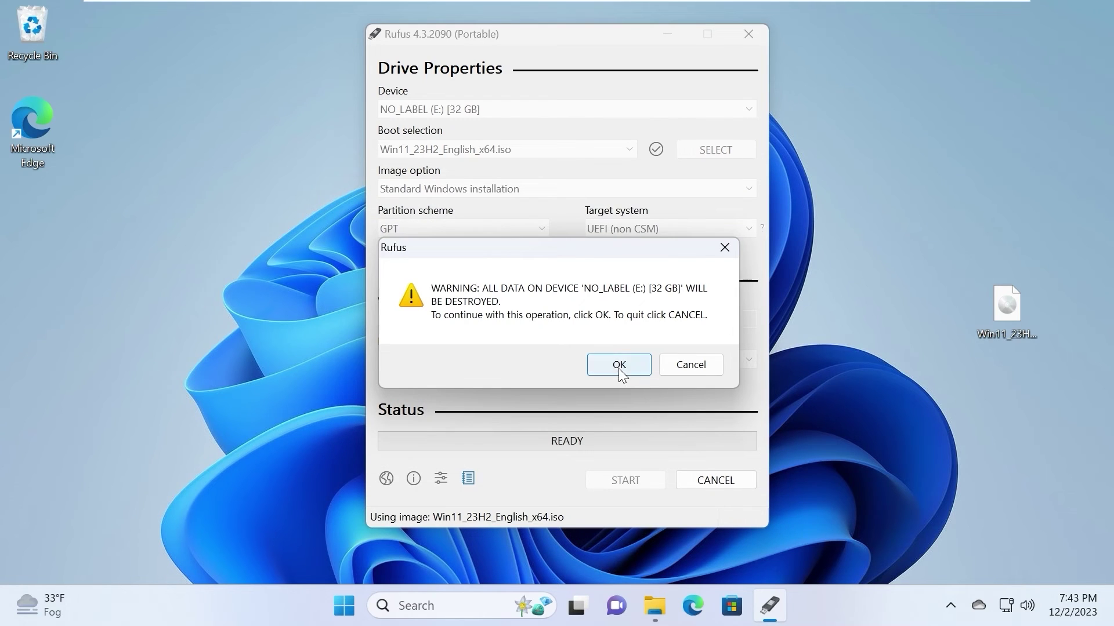
{"action": "left_click", "coordinate": [618, 365]}
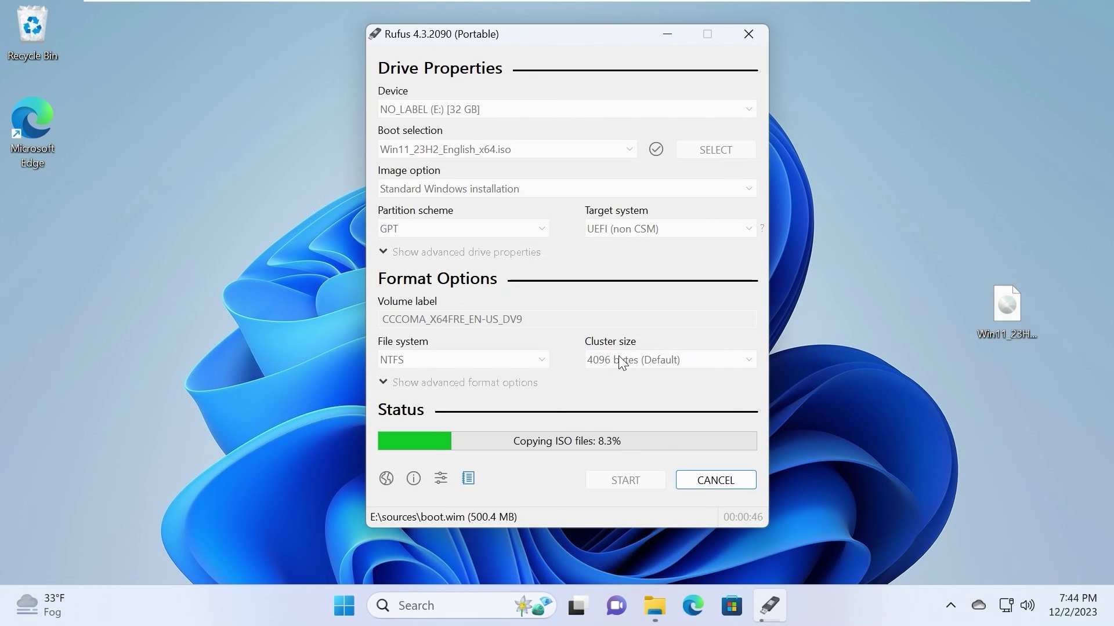